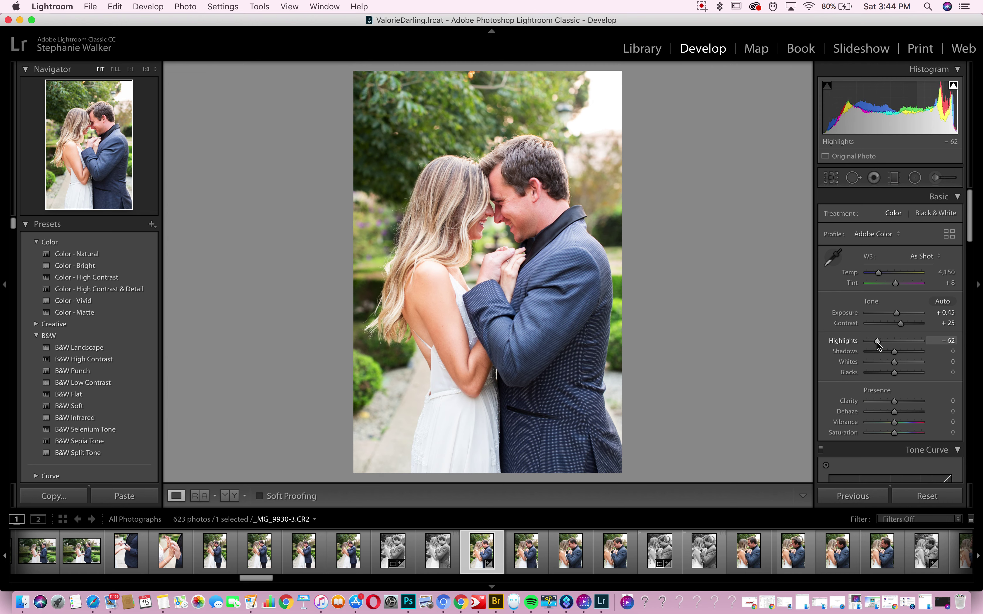
Set the photo's Highlights to -68, Shadows to +20, Whites to +7 and Blacks to +44.
{"action": "left_click_drag", "start_coordinate": [877, 342], "coordinate": [875, 342]}
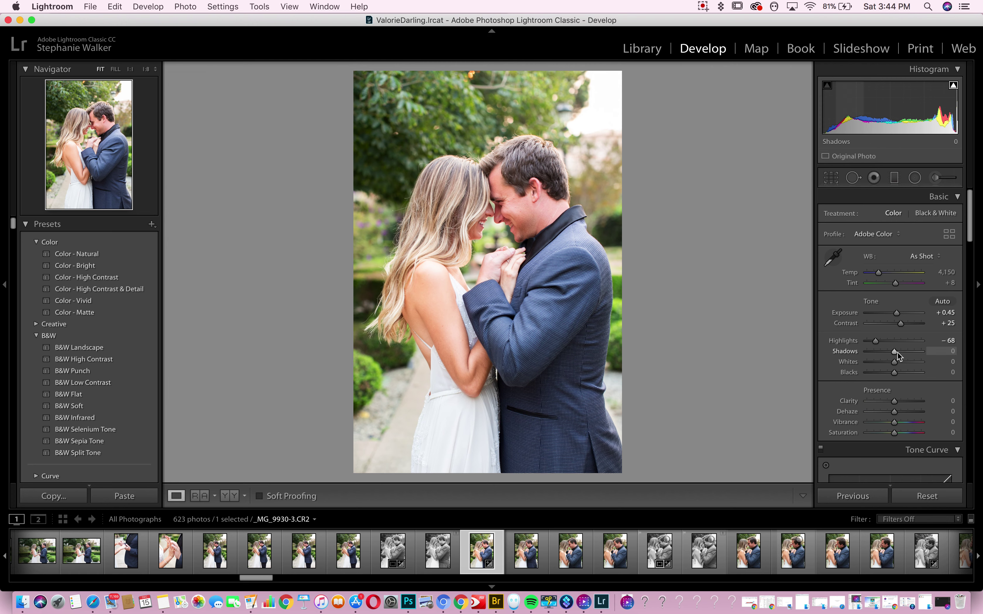
{"action": "mouse_move", "coordinate": [896, 352]}
{"action": "left_mouse_down"}
{"action": "mouse_move", "coordinate": [910, 352]}
{"action": "mouse_move", "coordinate": [899, 350]}
{"action": "mouse_move", "coordinate": [895, 363]}
{"action": "left_mouse_up"}
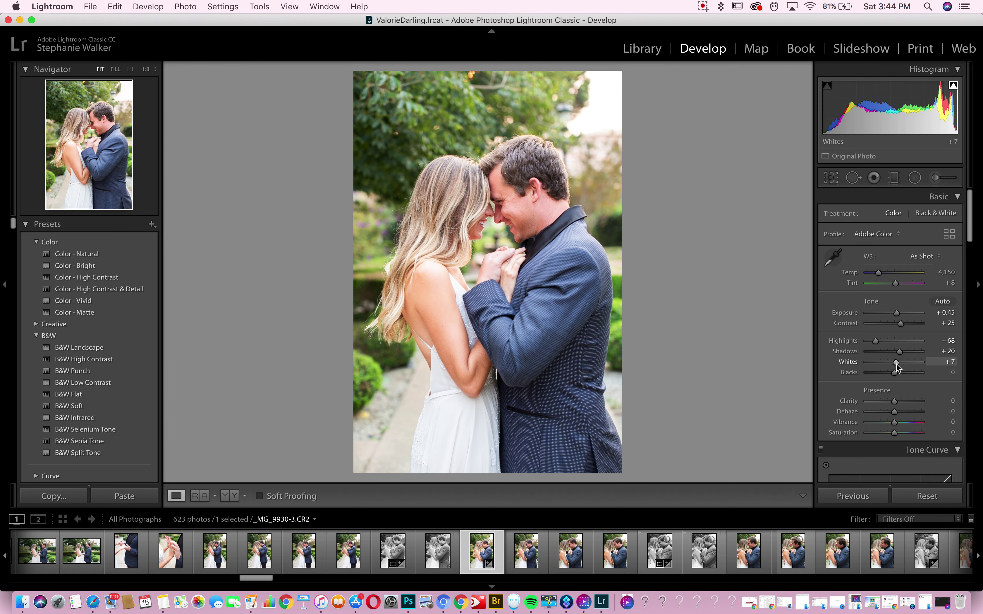
{"action": "left_click_drag", "start_coordinate": [895, 374], "coordinate": [906, 374]}
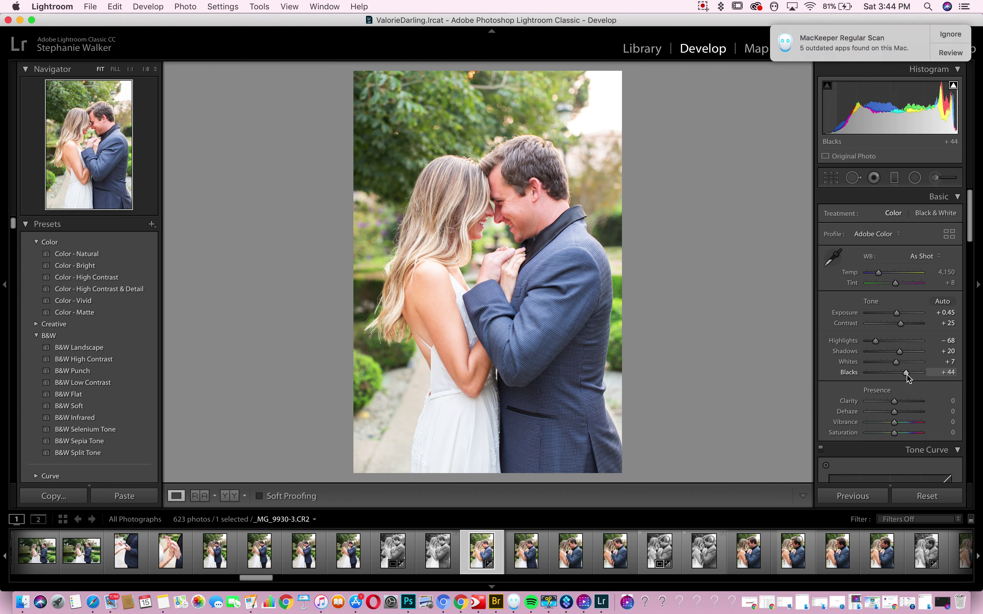
{"action": "left_click", "coordinate": [950, 34]}
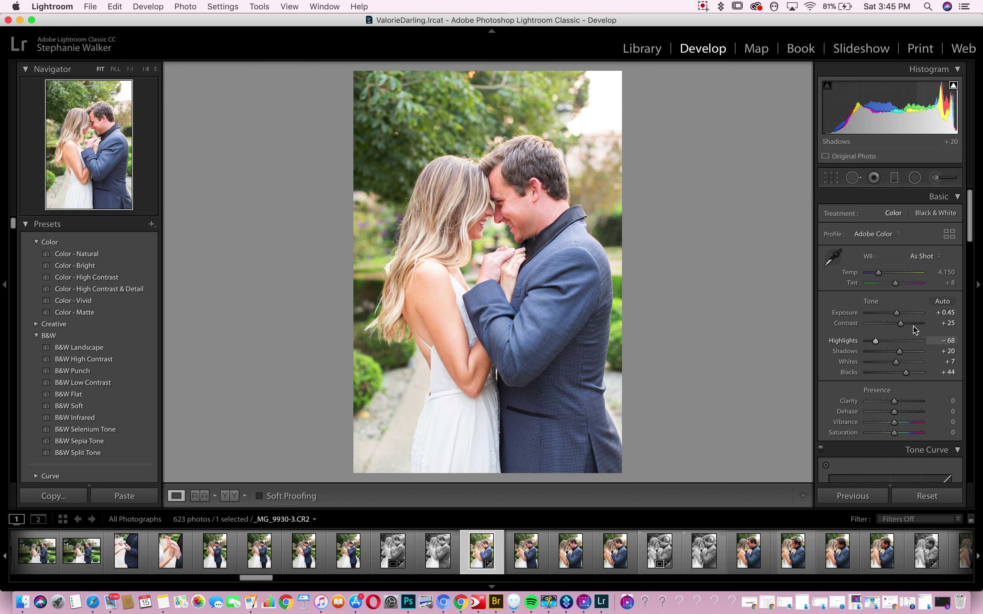
Set the photo's white balance to Auto.
{"action": "left_click", "coordinate": [918, 256]}
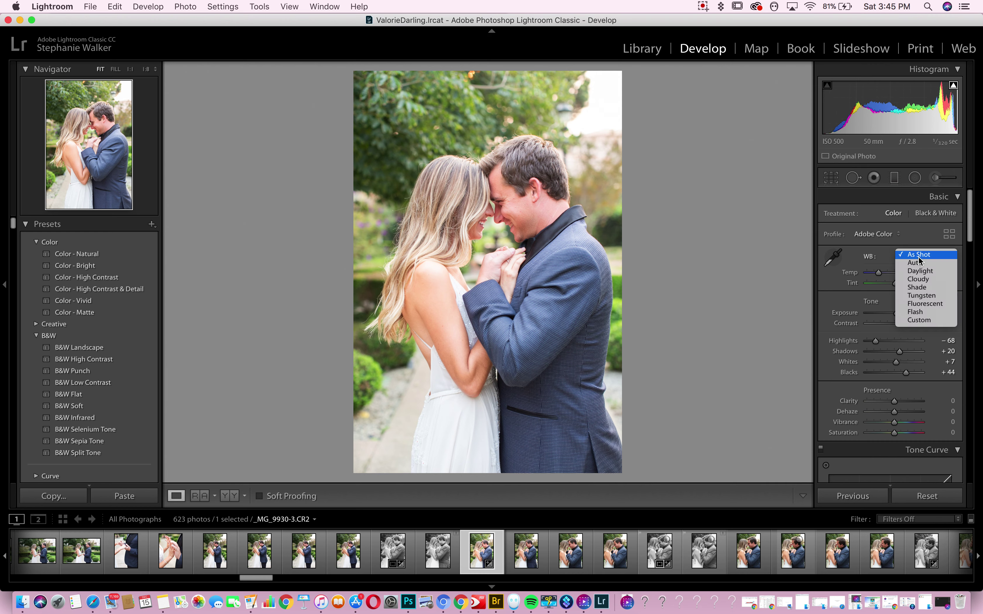
{"action": "left_click", "coordinate": [918, 263]}
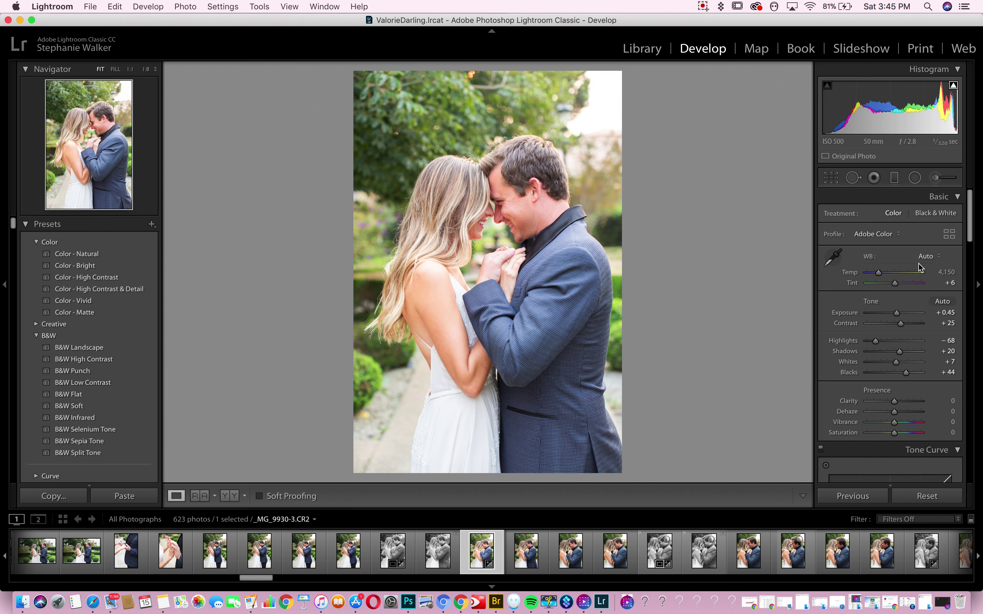
{"action": "left_click", "coordinate": [931, 253]}
{"action": "left_click", "coordinate": [932, 259]}
Set the photo's Clarity to +9.
{"action": "scroll", "coordinate": [914, 309], "scroll_direction": "down", "scroll_amount": 5}
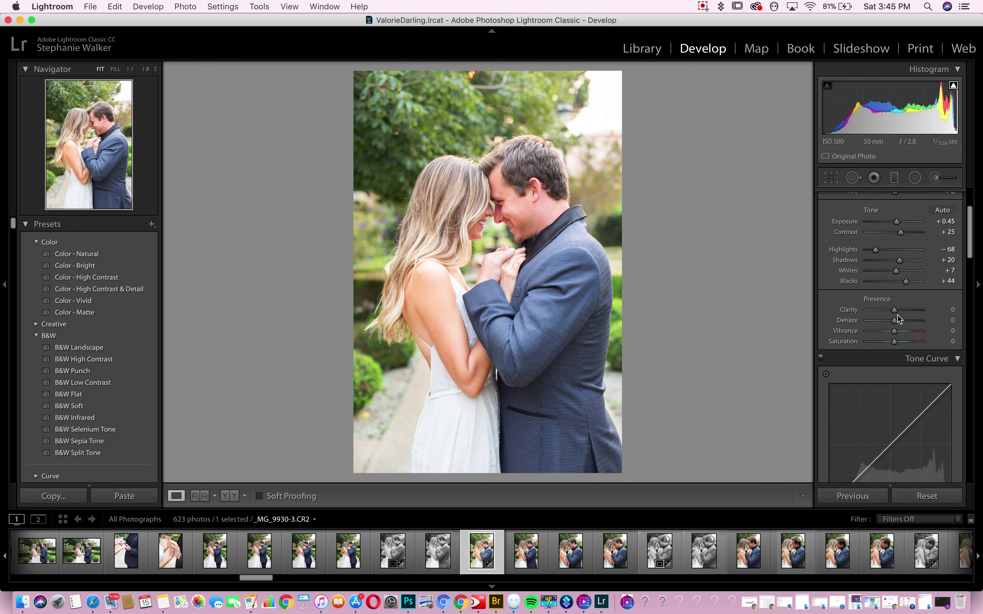
{"action": "left_click_drag", "start_coordinate": [895, 311], "coordinate": [897, 309]}
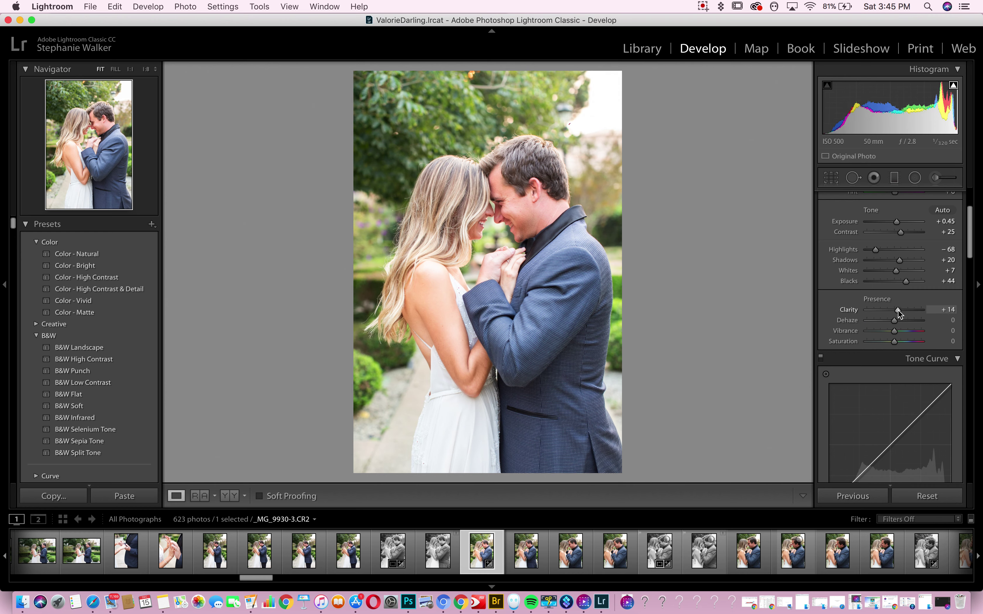
{"action": "key", "text": "Down"}
{"action": "key", "text": "Down"}
{"action": "key", "text": "Down"}
Enable profile corrections and chromatic aberration removal for the lens.
{"action": "scroll", "coordinate": [897, 310], "scroll_direction": "down", "scroll_amount": 1}
{"action": "scroll", "coordinate": [897, 310], "scroll_direction": "down", "scroll_amount": 5}
{"action": "scroll", "coordinate": [897, 309], "scroll_direction": "down", "scroll_amount": 4}
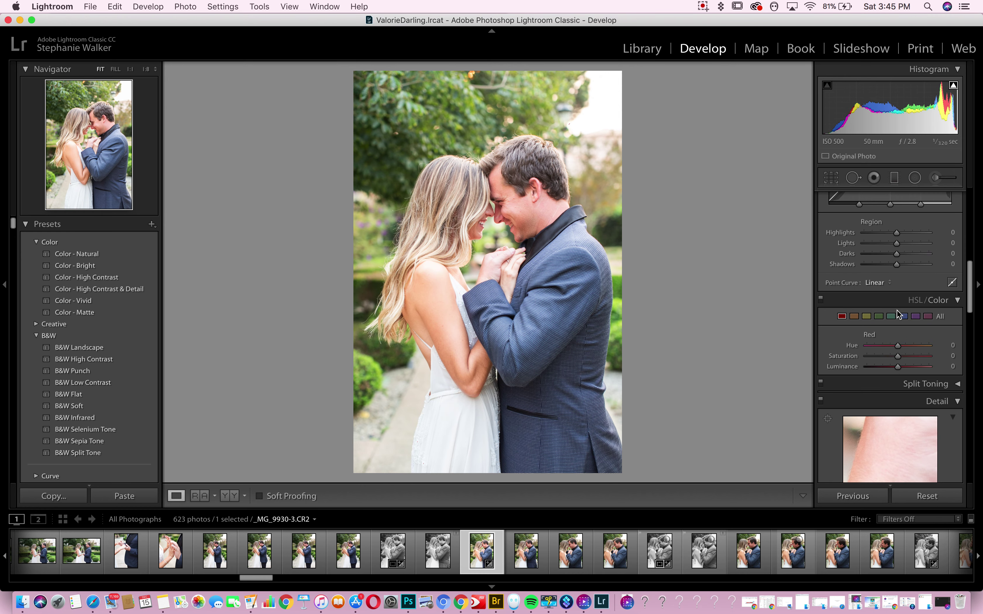
{"action": "scroll", "coordinate": [897, 309], "scroll_direction": "down", "scroll_amount": 2}
{"action": "scroll", "coordinate": [887, 283], "scroll_direction": "down", "scroll_amount": 5}
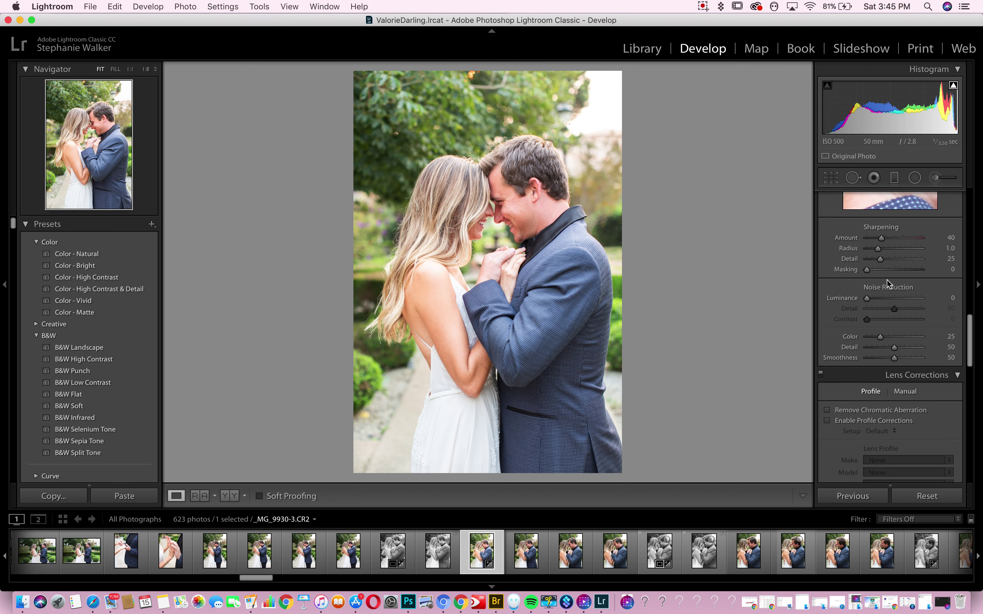
{"action": "scroll", "coordinate": [846, 396], "scroll_direction": "down", "scroll_amount": 2}
{"action": "left_click", "coordinate": [827, 336]}
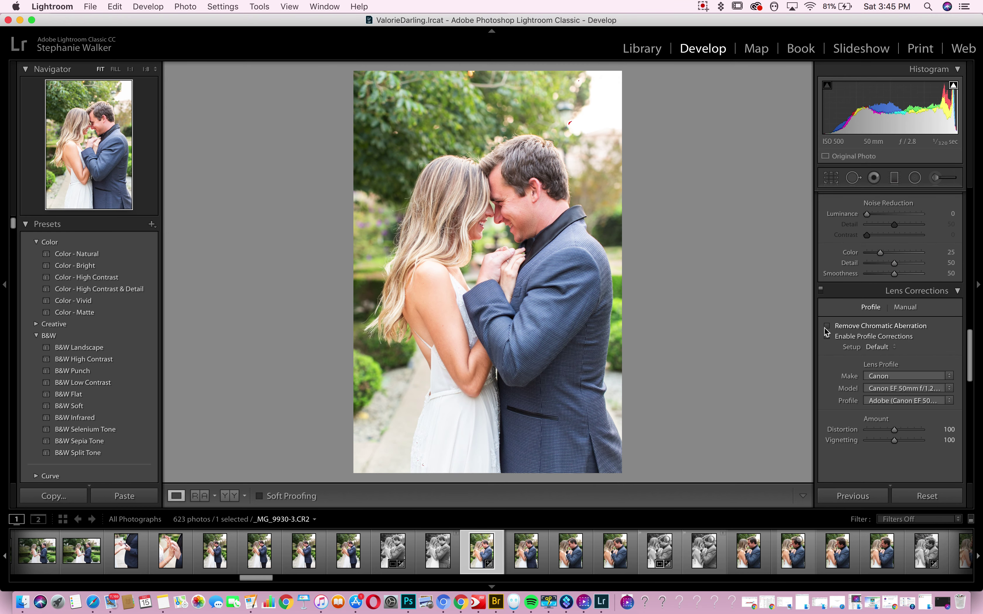
{"action": "left_click", "coordinate": [827, 325]}
Set the green colour range's Hue to +14 and Luminance to +34.
{"action": "scroll", "coordinate": [897, 284], "scroll_direction": "up", "scroll_amount": 1}
{"action": "scroll", "coordinate": [895, 282], "scroll_direction": "up", "scroll_amount": 3}
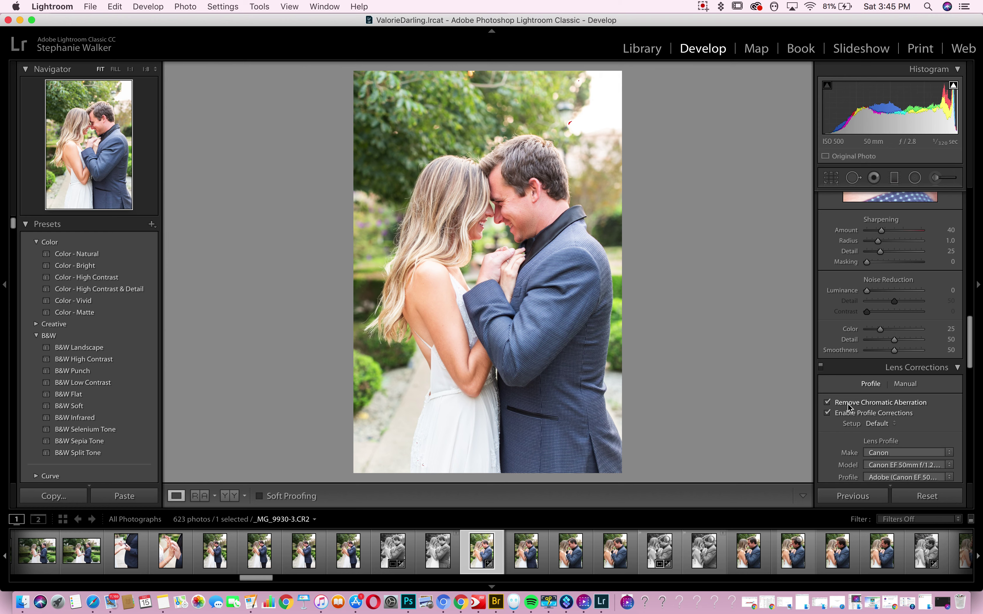
{"action": "scroll", "coordinate": [928, 400], "scroll_direction": "up", "scroll_amount": 15}
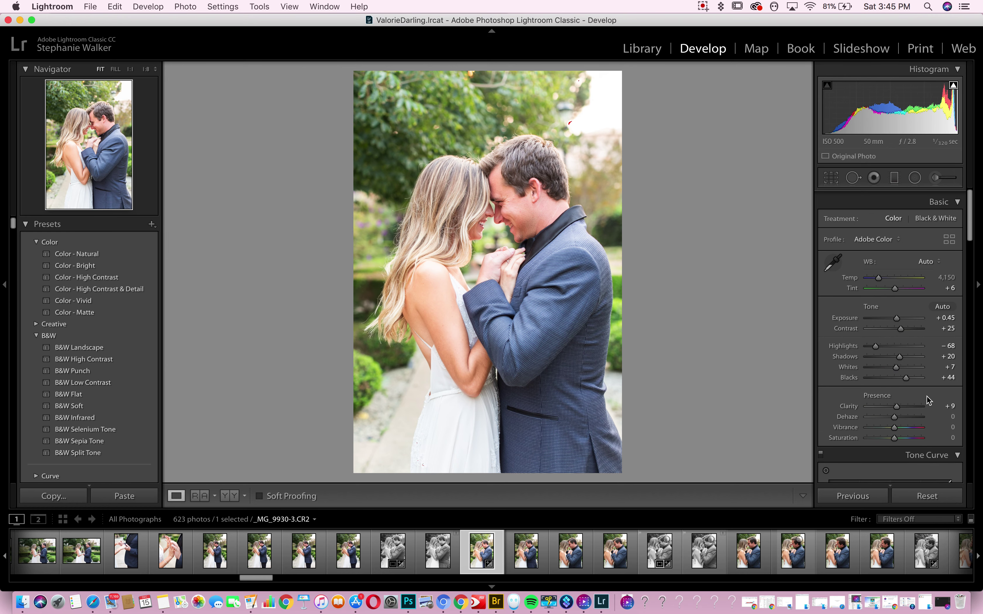
{"action": "scroll", "coordinate": [895, 364], "scroll_direction": "down", "scroll_amount": 2}
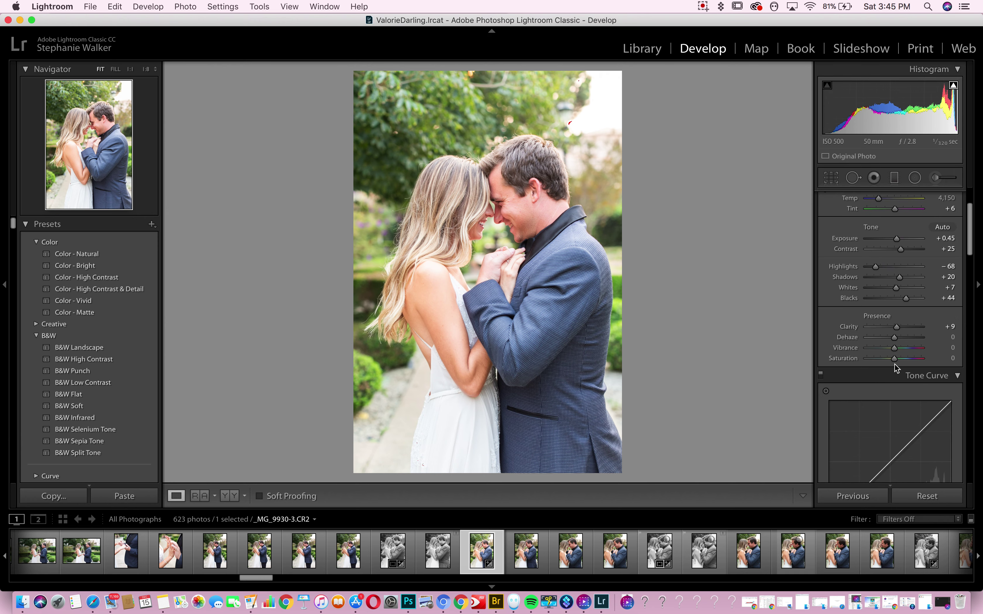
{"action": "scroll", "coordinate": [896, 345], "scroll_direction": "down", "scroll_amount": 8}
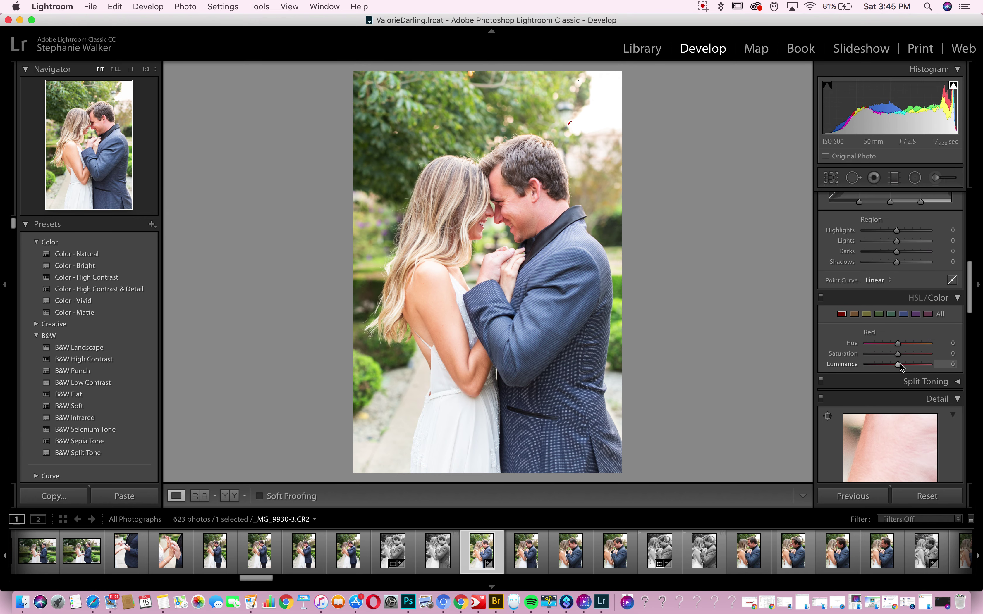
{"action": "left_click", "coordinate": [879, 314]}
{"action": "mouse_move", "coordinate": [898, 342]}
{"action": "left_mouse_down"}
{"action": "mouse_move", "coordinate": [932, 341]}
{"action": "mouse_move", "coordinate": [870, 343]}
{"action": "mouse_move", "coordinate": [928, 353]}
{"action": "mouse_move", "coordinate": [869, 344]}
{"action": "mouse_move", "coordinate": [930, 344]}
{"action": "mouse_move", "coordinate": [871, 345]}
{"action": "mouse_move", "coordinate": [903, 343]}
{"action": "left_mouse_up"}
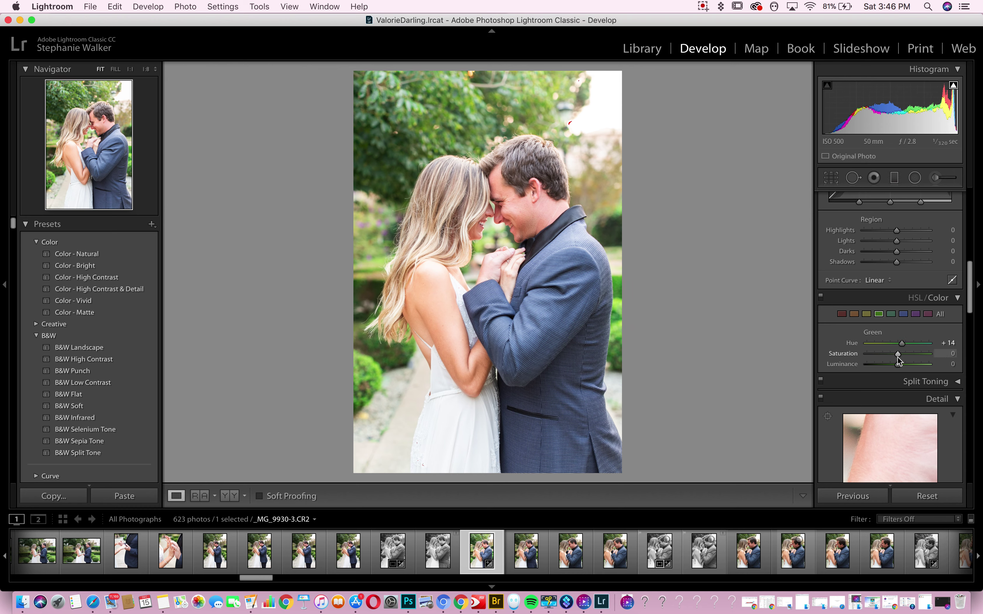
{"action": "left_click_drag", "start_coordinate": [899, 367], "coordinate": [908, 367]}
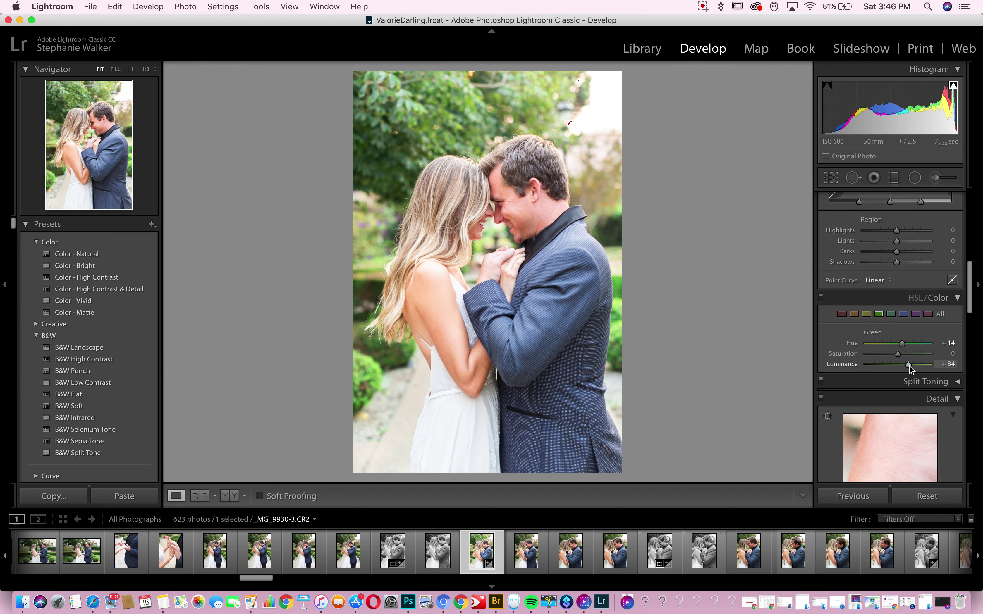
Set Vibrance to -7 and Highlights to -73.
{"action": "scroll", "coordinate": [909, 365], "scroll_direction": "up", "scroll_amount": 10}
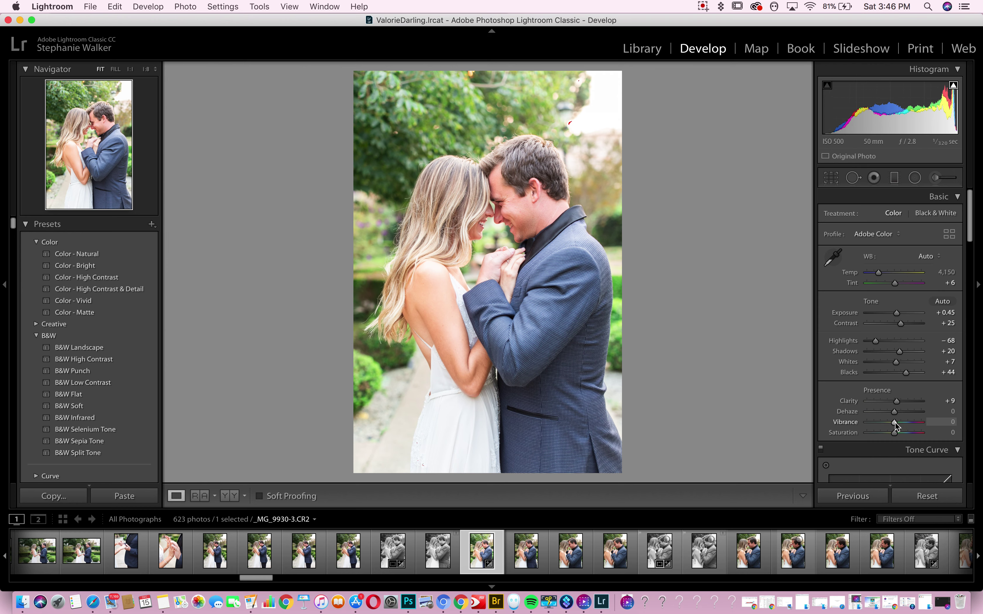
{"action": "left_click_drag", "start_coordinate": [895, 424], "coordinate": [893, 422]}
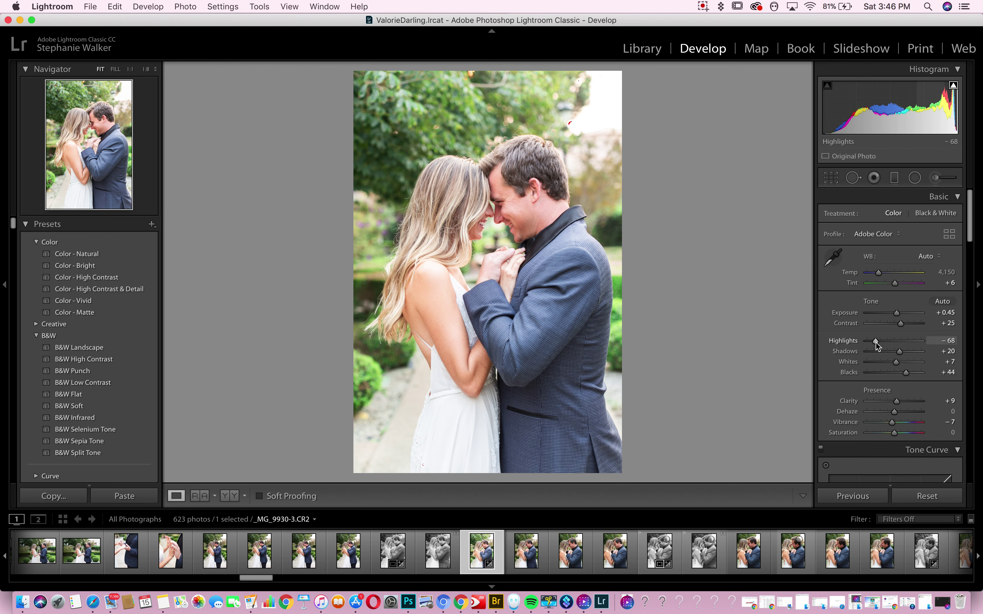
{"action": "left_click_drag", "start_coordinate": [876, 344], "coordinate": [875, 345]}
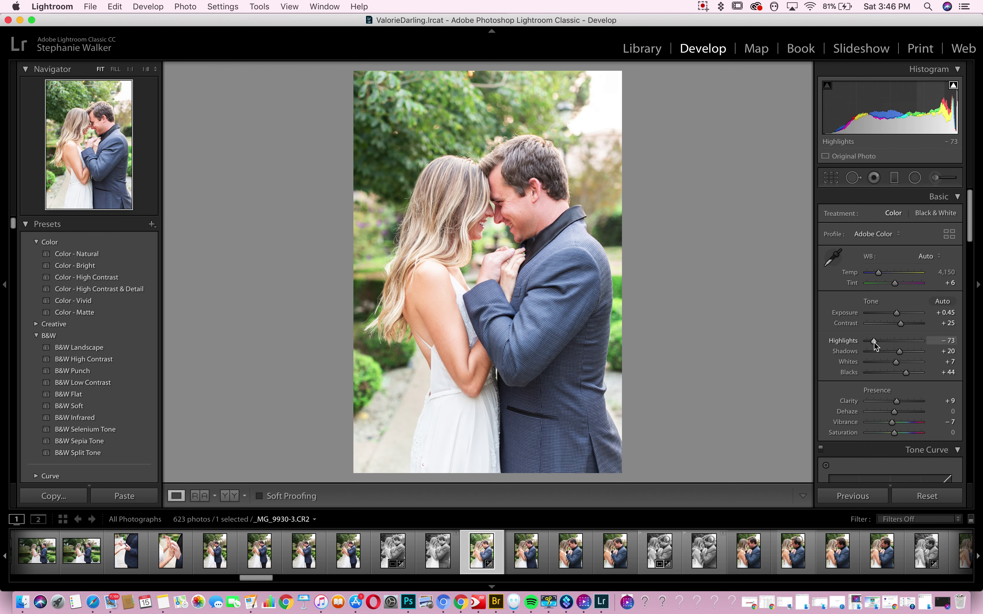
Crop the portrait tighter around the couple, mainly trimming above their heads, and fine-tune the framing.
{"action": "left_click", "coordinate": [835, 179]}
{"action": "left_click_drag", "start_coordinate": [624, 80], "coordinate": [608, 131]}
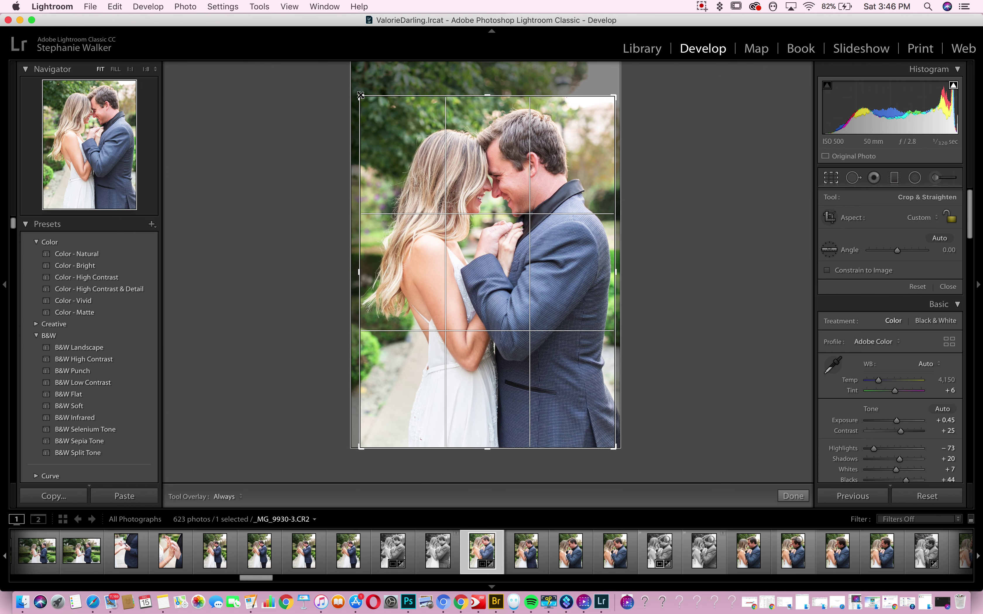
{"action": "left_click", "coordinate": [794, 496]}
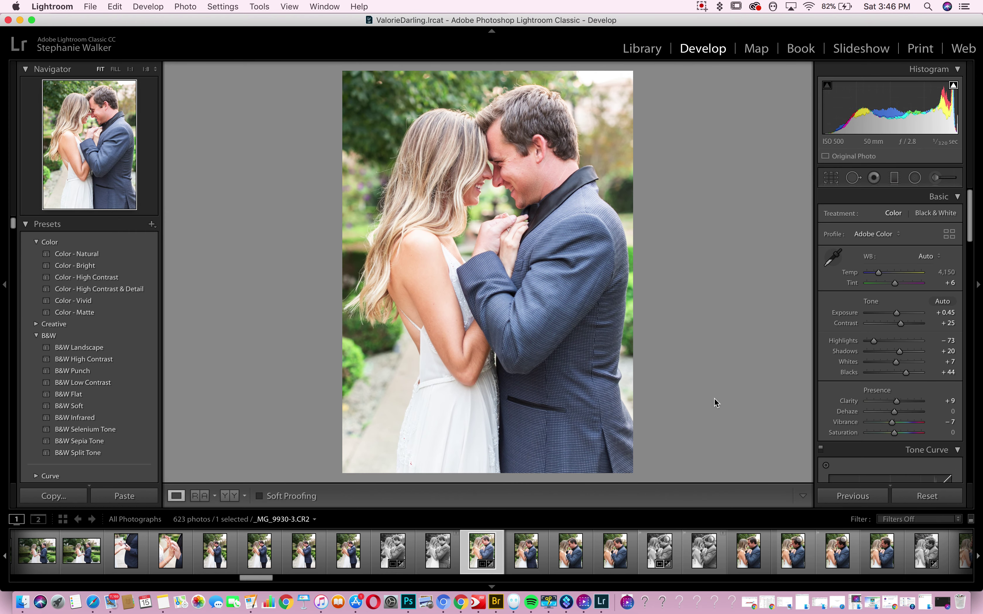
{"action": "left_click", "coordinate": [831, 178]}
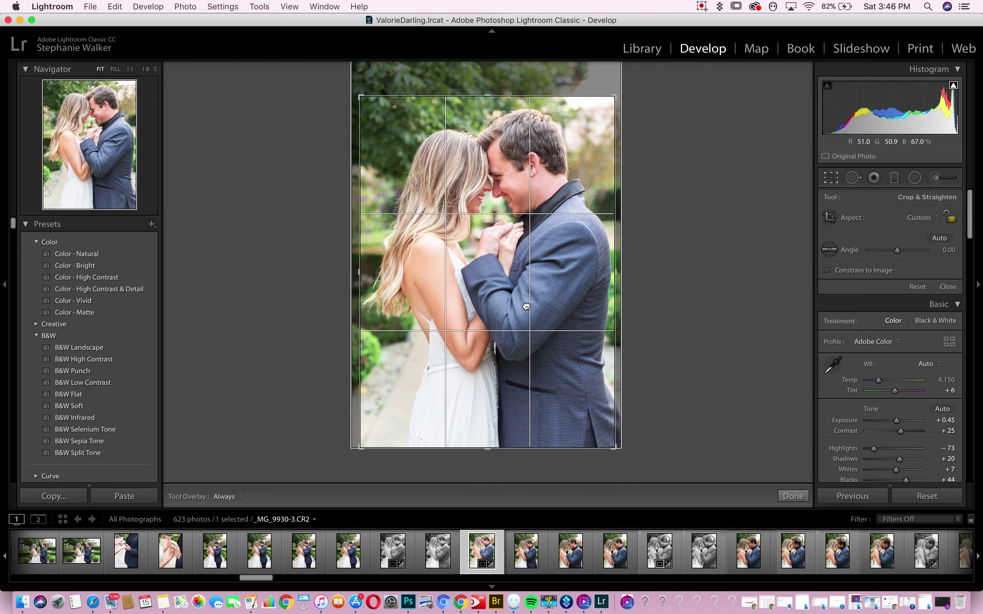
{"action": "left_click_drag", "start_coordinate": [528, 306], "coordinate": [549, 329]}
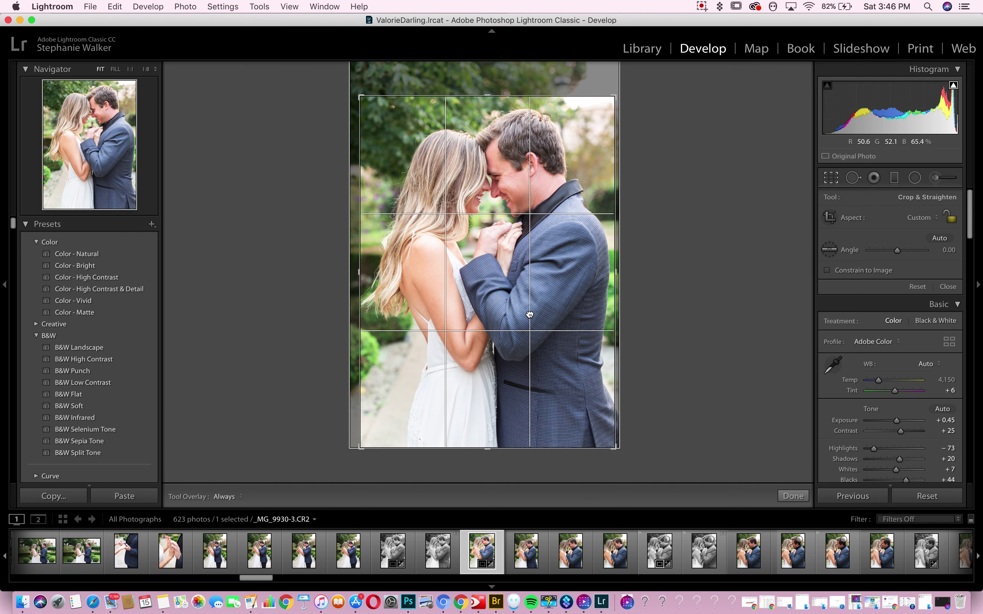
{"action": "left_click", "coordinate": [793, 496]}
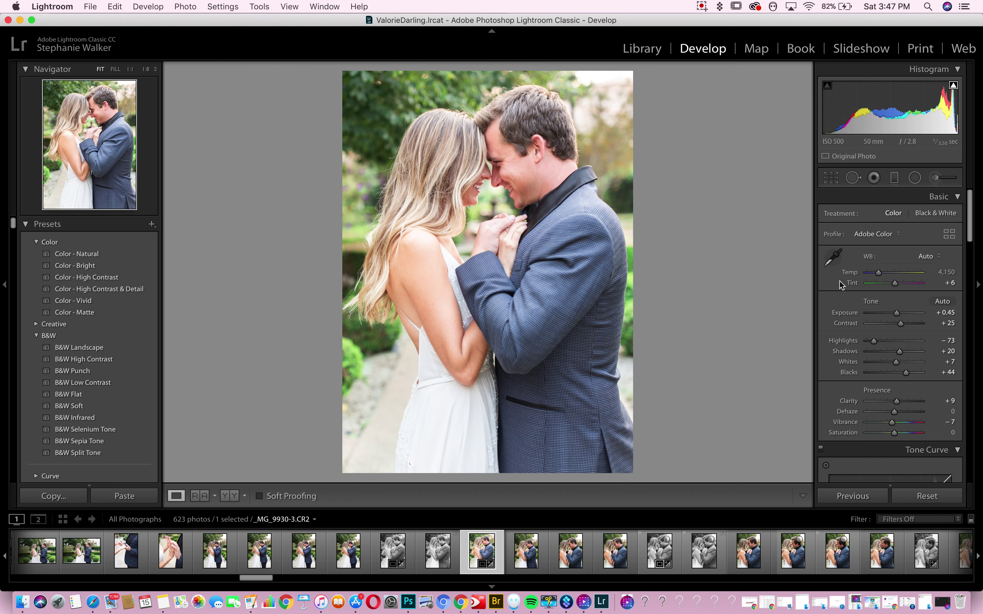
Set up an adjustment brush with the Soften Skin effect at size 2.0.
{"action": "left_click", "coordinate": [938, 178]}
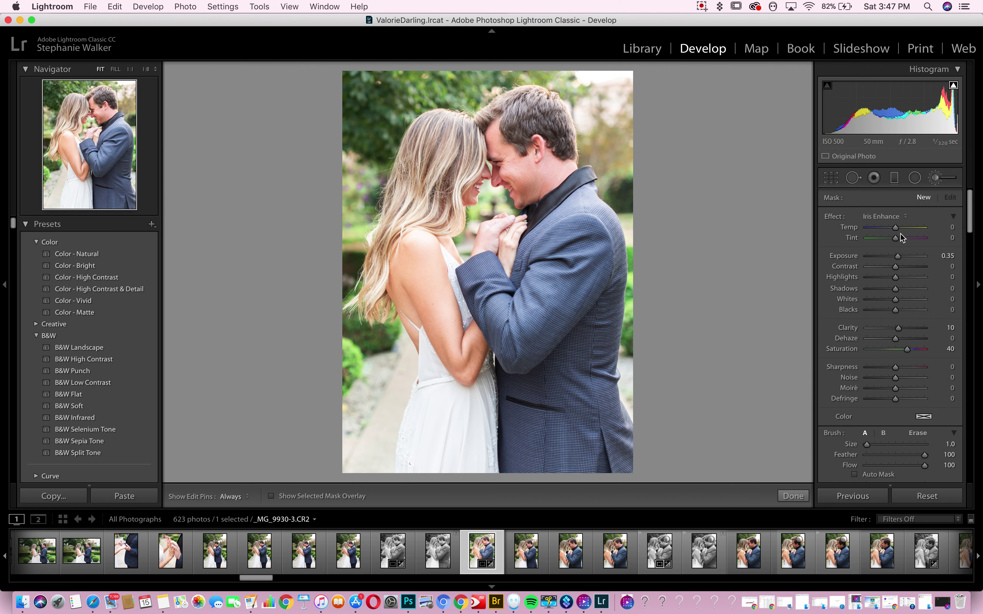
{"action": "left_click", "coordinate": [900, 216]}
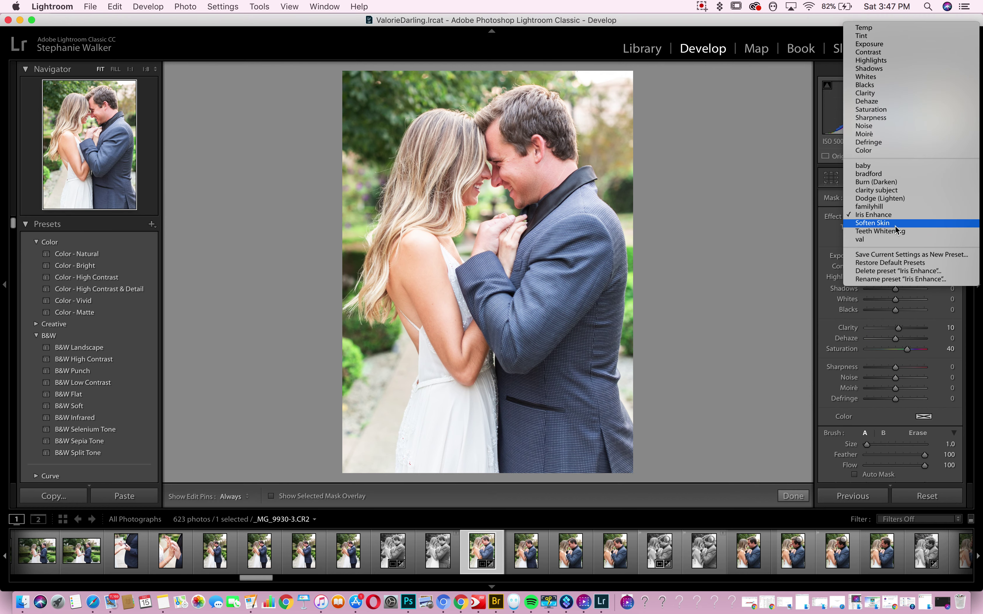
{"action": "left_click", "coordinate": [895, 224]}
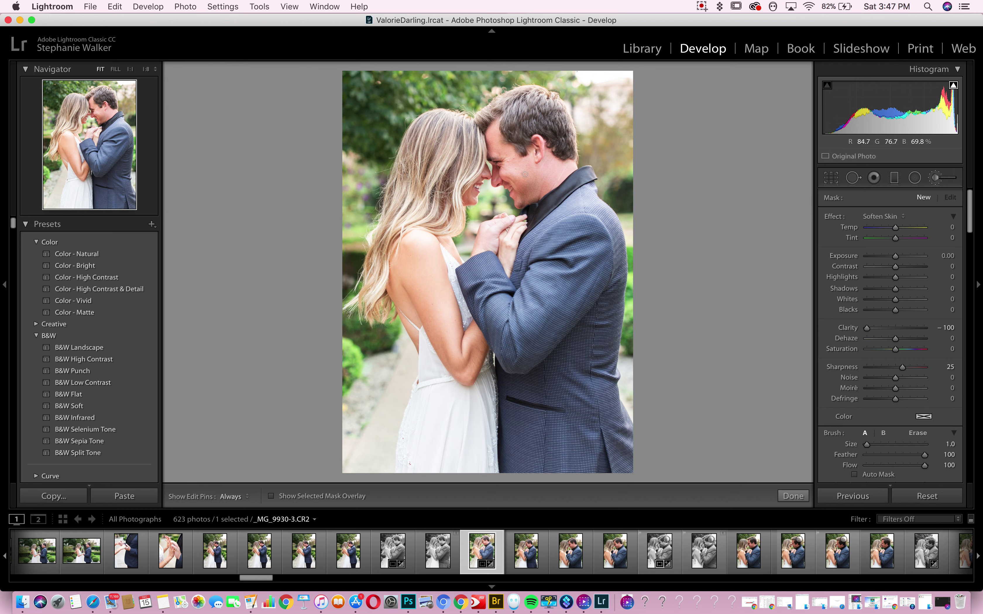
{"action": "key", "text": "bracketright"}
{"action": "key", "text": "bracketright"}
{"action": "key", "text": "bracketleft"}
{"action": "key", "text": "bracketleft"}
Soften the skin on the man's face with the adjustment brush, undoing the first attempt, and finish the mask.
{"action": "key", "text": "h"}
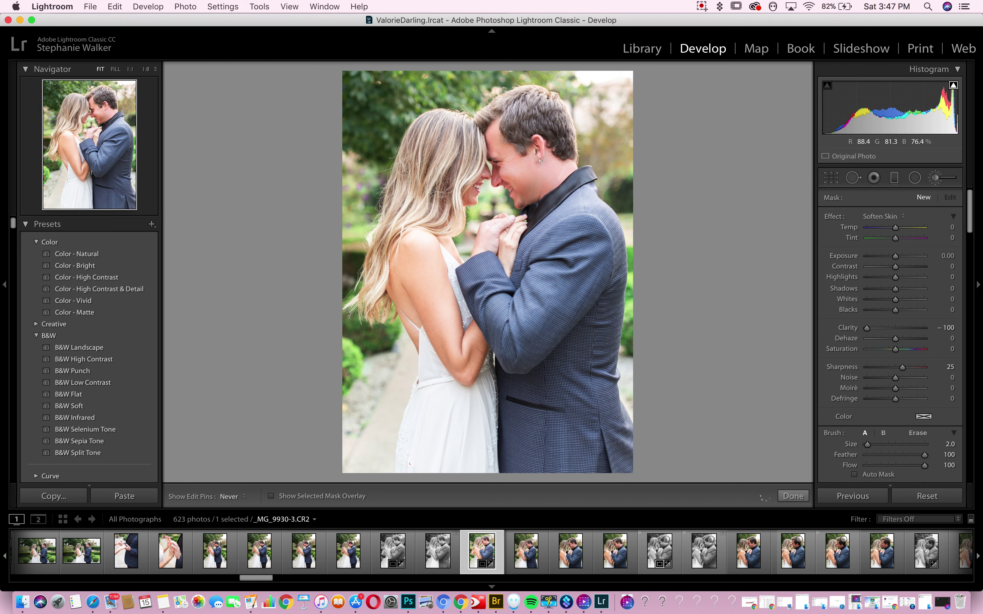
{"action": "key", "text": "h"}
{"action": "key", "text": "super+z"}
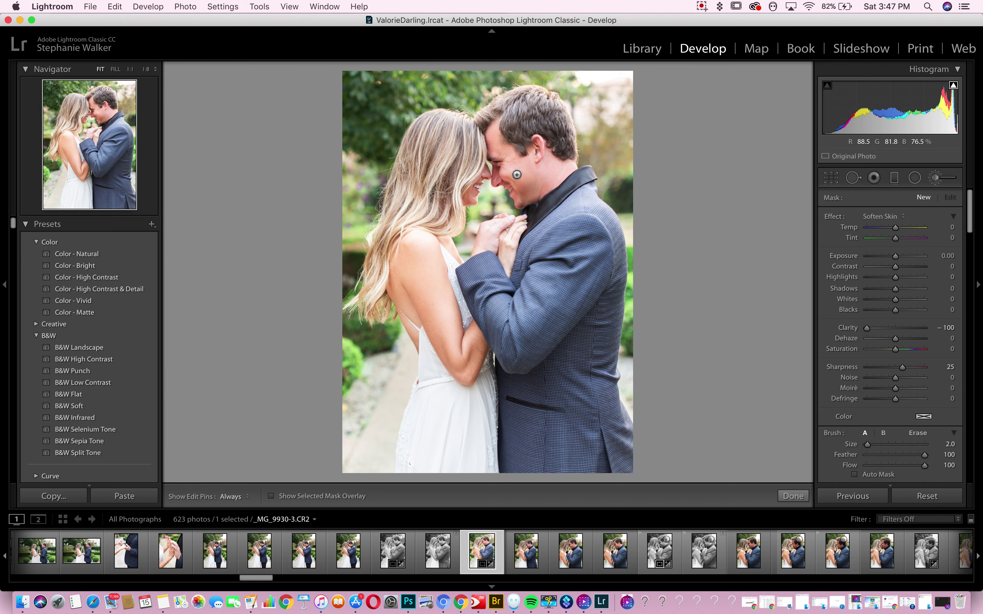
{"action": "key", "text": "h"}
{"action": "key", "text": "h"}
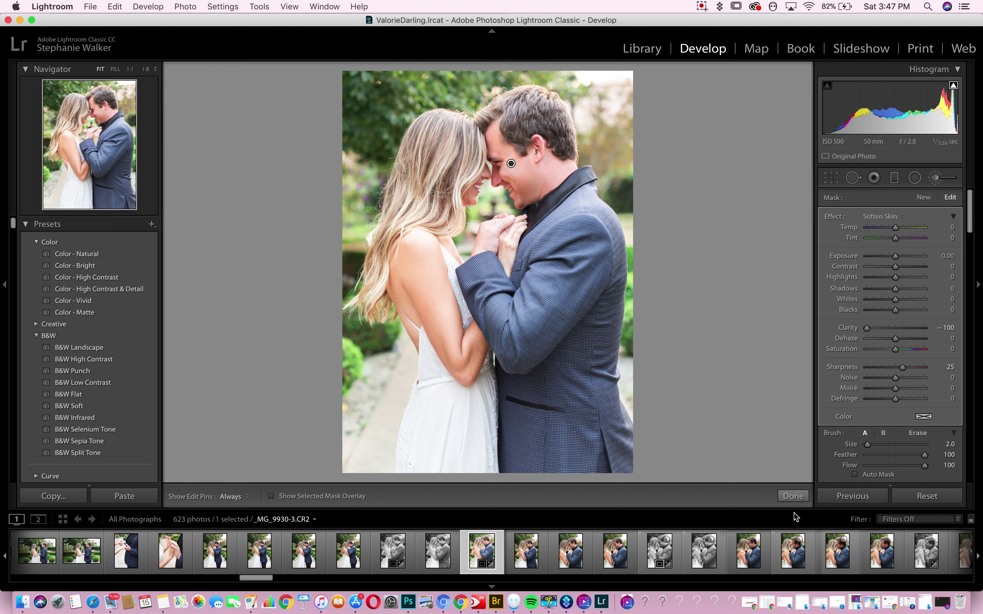
{"action": "left_click", "coordinate": [793, 496]}
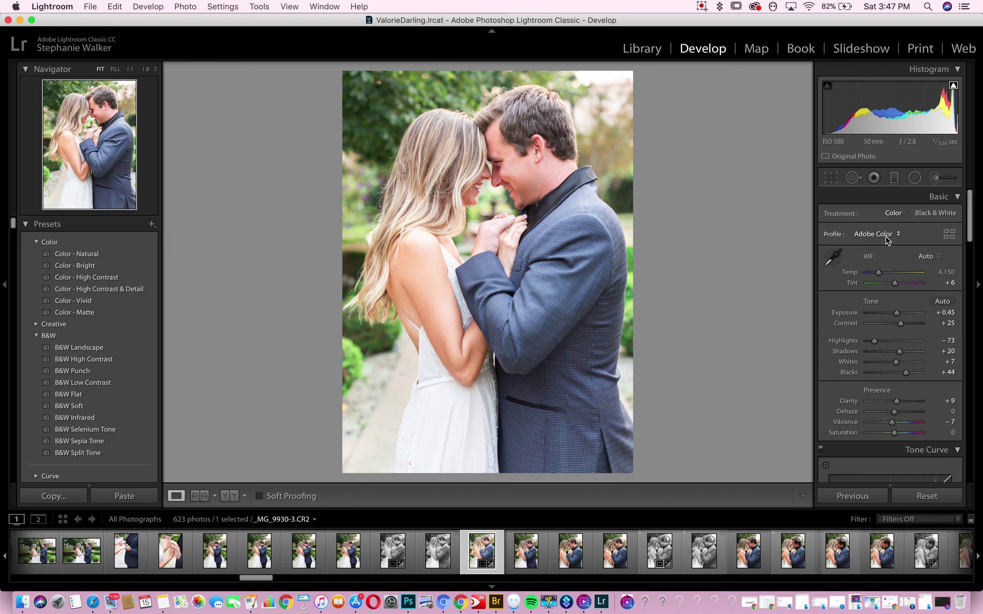
Cool the white balance slightly by setting the colour temperature to 4,092.
{"action": "left_click", "coordinate": [885, 235]}
{"action": "left_click", "coordinate": [938, 191]}
{"action": "left_click_drag", "start_coordinate": [878, 274], "coordinate": [879, 276]}
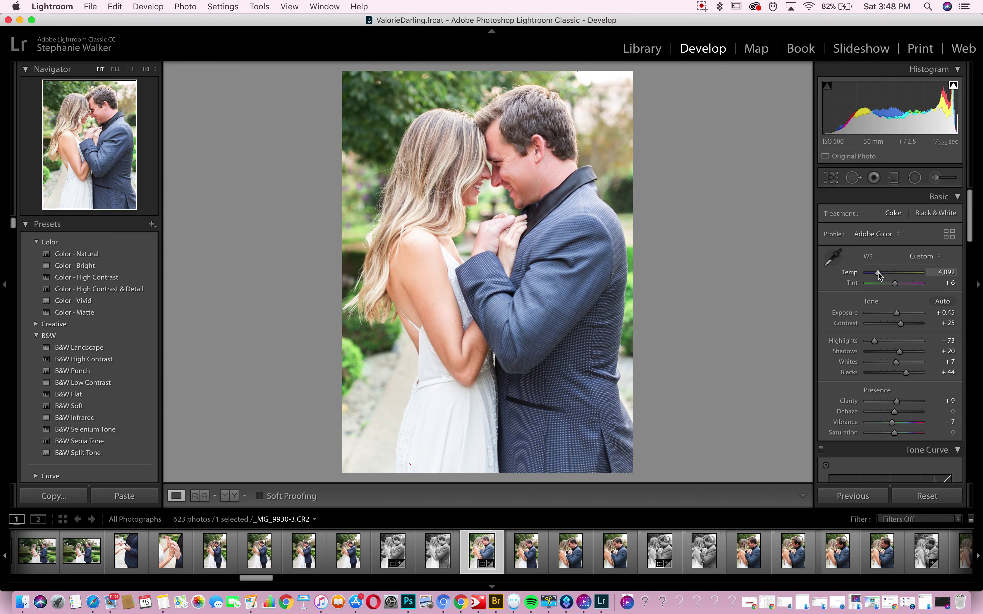
{"action": "scroll", "coordinate": [901, 335], "scroll_direction": "down", "scroll_amount": 15}
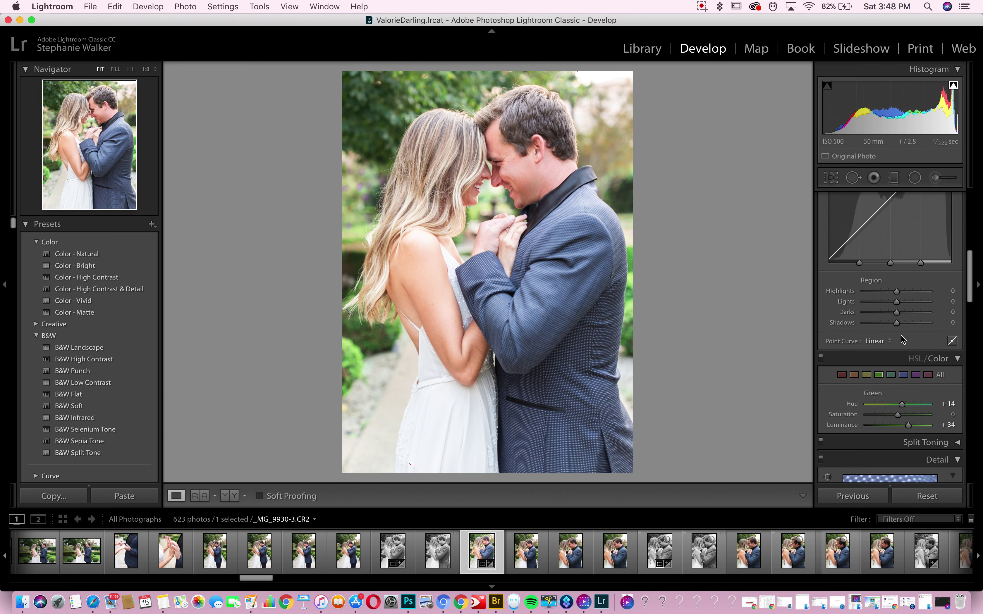
{"action": "scroll", "coordinate": [901, 338], "scroll_direction": "down", "scroll_amount": 1}
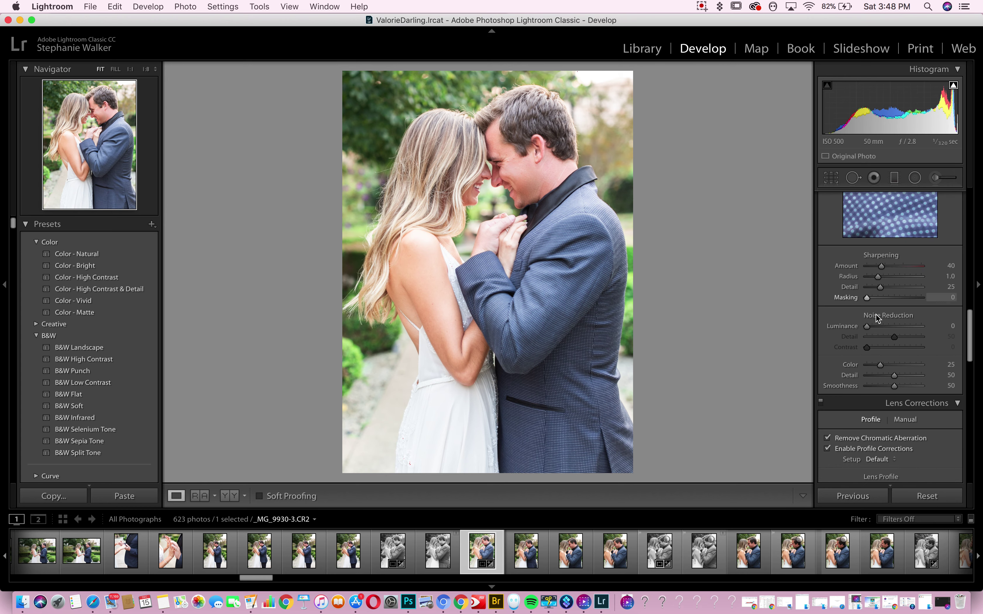
Set noise reduction luminance to 16, detail to 25 and contrast to 8, and raise the sharpening amount to 46.
{"action": "left_click_drag", "start_coordinate": [866, 326], "coordinate": [875, 328]}
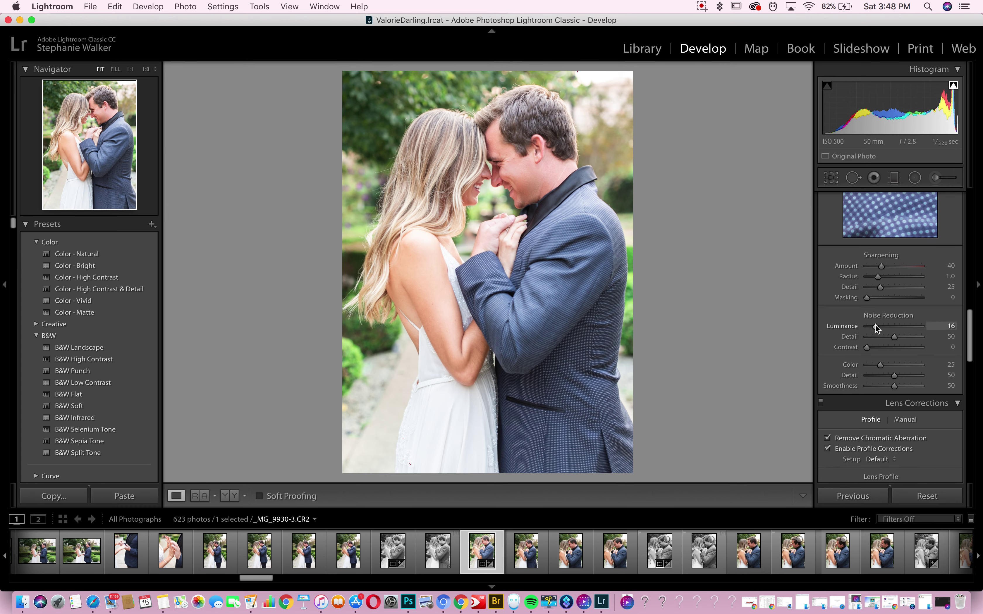
{"action": "left_click_drag", "start_coordinate": [876, 328], "coordinate": [876, 329]}
{"action": "left_click_drag", "start_coordinate": [893, 337], "coordinate": [880, 341]}
{"action": "left_click_drag", "start_coordinate": [866, 348], "coordinate": [870, 350]}
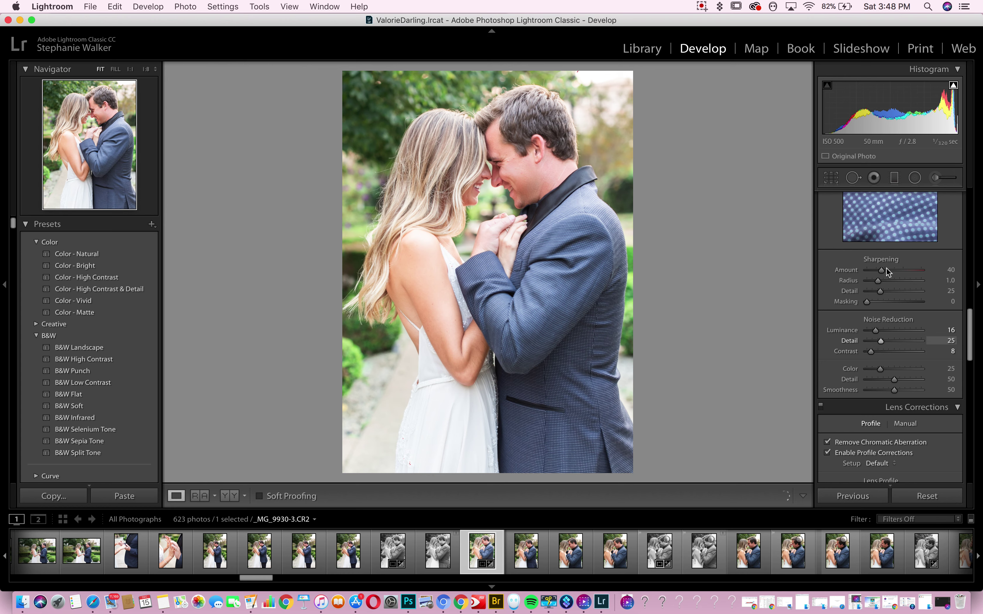
{"action": "left_click_drag", "start_coordinate": [881, 269], "coordinate": [884, 271]}
Apply the Auto Upright perspective correction, switching it off once to compare.
{"action": "scroll", "coordinate": [903, 372], "scroll_direction": "down", "scroll_amount": 10}
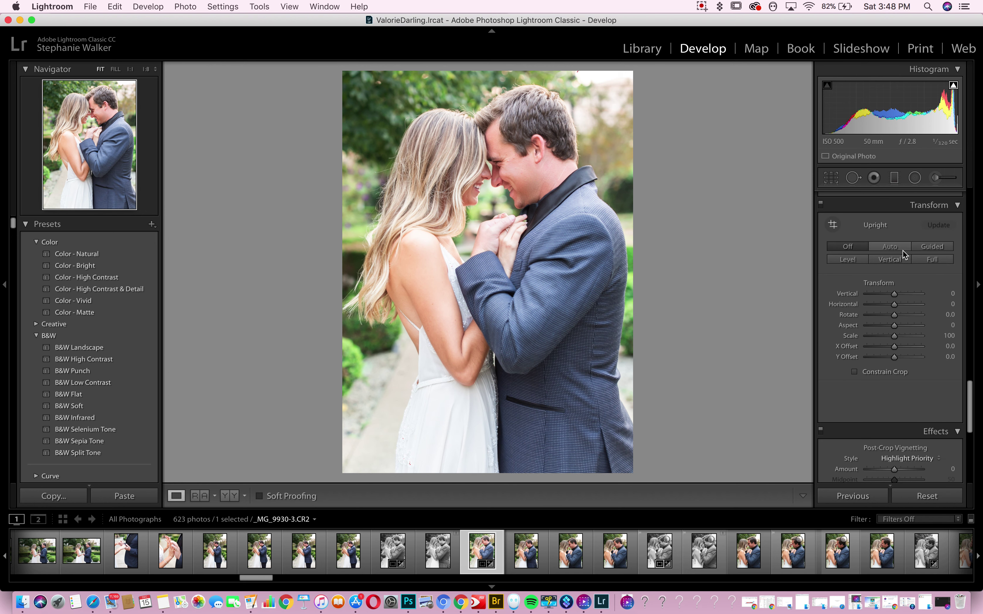
{"action": "left_click", "coordinate": [898, 247]}
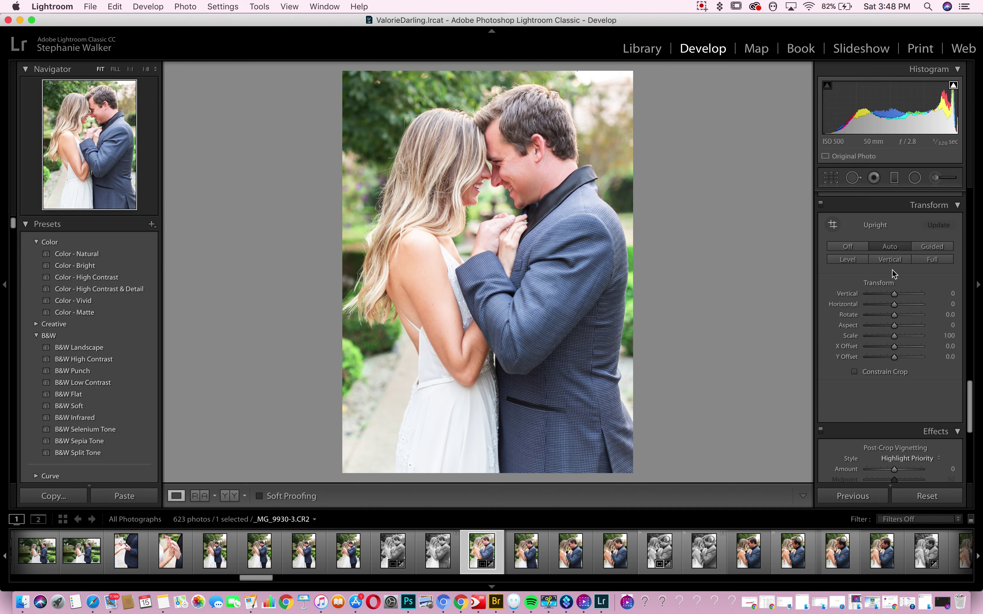
{"action": "left_click", "coordinate": [849, 246]}
{"action": "left_click", "coordinate": [889, 248]}
Activate Spot Removal in Clone mode and frame the purple flowers behind the woman's hair at 1:2 zoom.
{"action": "scroll", "coordinate": [862, 233], "scroll_direction": "up", "scroll_amount": 10}
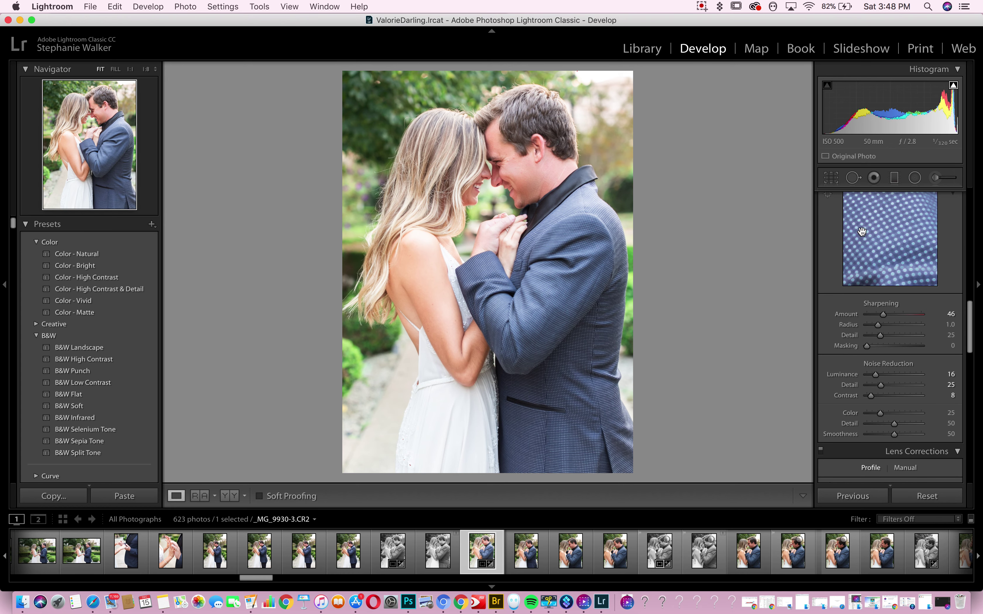
{"action": "scroll", "coordinate": [877, 202], "scroll_direction": "up", "scroll_amount": 10}
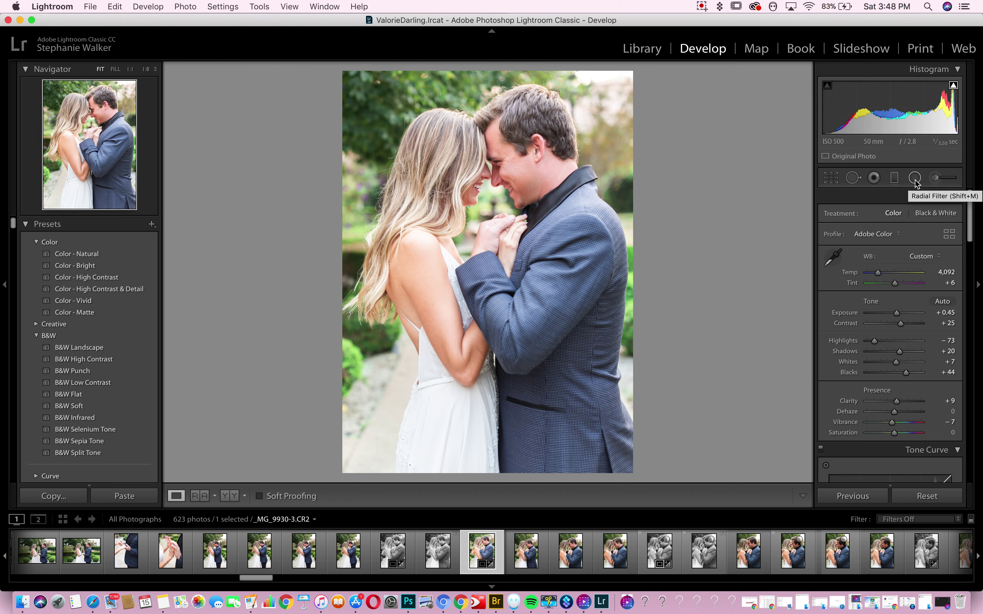
{"action": "left_click", "coordinate": [853, 179]}
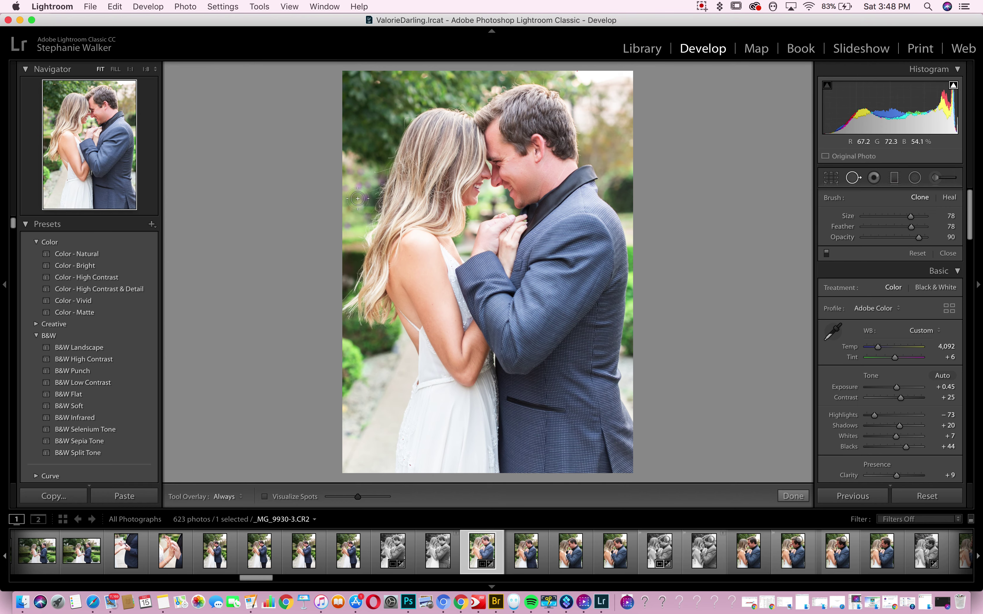
{"action": "scroll", "coordinate": [360, 185], "scroll_direction": "down", "scroll_amount": 1}
{"action": "key", "text": "super+equal"}
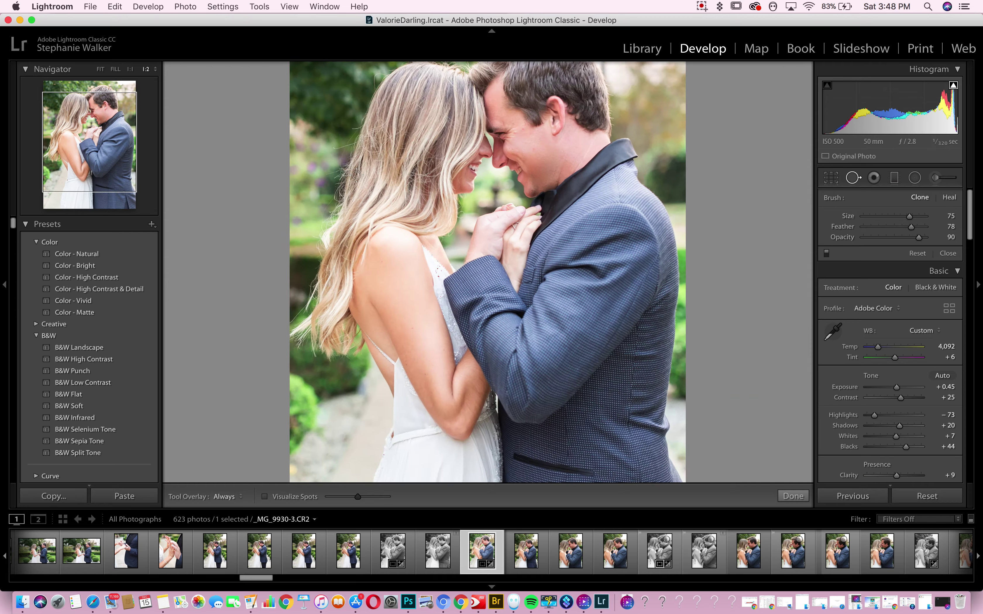
{"action": "scroll", "coordinate": [353, 182], "scroll_direction": "down", "scroll_amount": 6}
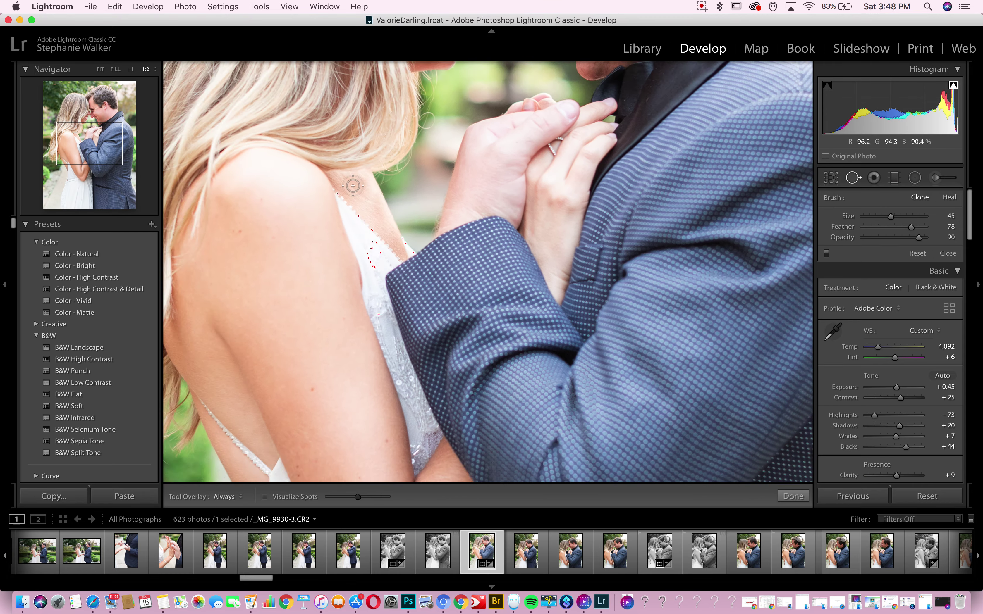
{"action": "key", "text": "super+minus"}
{"action": "left_click_drag", "start_coordinate": [100, 124], "coordinate": [96, 133]}
{"action": "scroll", "coordinate": [216, 185], "scroll_direction": "up", "scroll_amount": 3}
{"action": "left_click", "coordinate": [213, 181]}
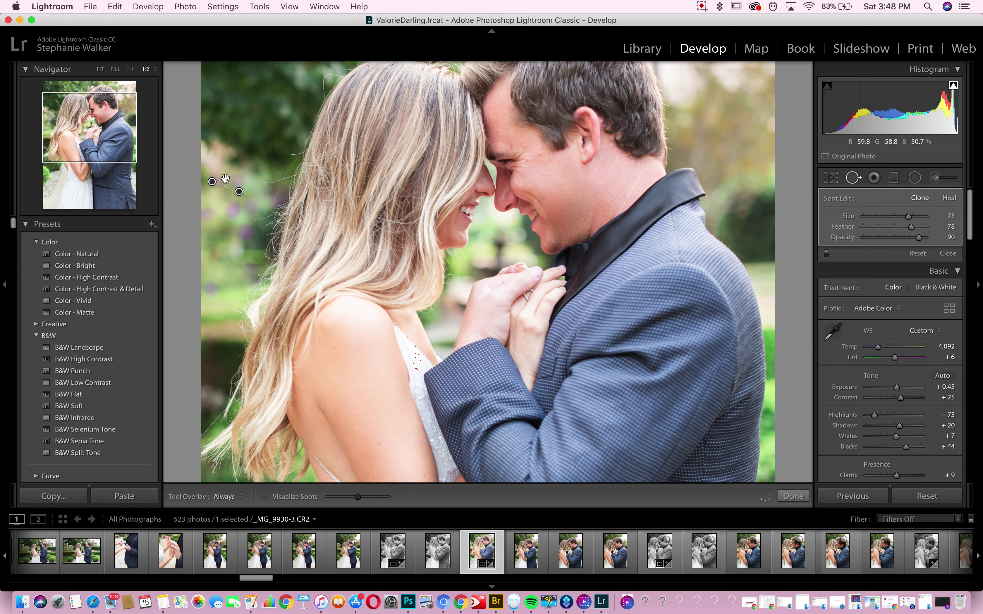
{"action": "left_click_drag", "start_coordinate": [212, 182], "coordinate": [216, 180]}
{"action": "key", "text": "Delete"}
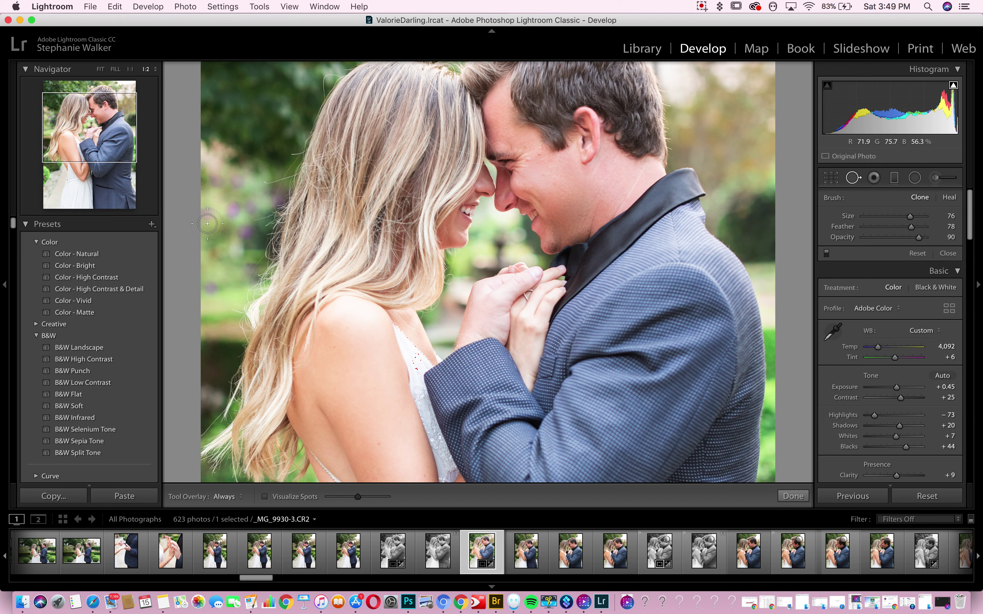
Set the clone feather to 80 and opacity to 75, and clone over the photo's edge below the purple flowers, sampling the background right beside it.
{"action": "scroll", "coordinate": [207, 223], "scroll_direction": "up", "scroll_amount": 1}
{"action": "left_click_drag", "start_coordinate": [918, 238], "coordinate": [909, 238]}
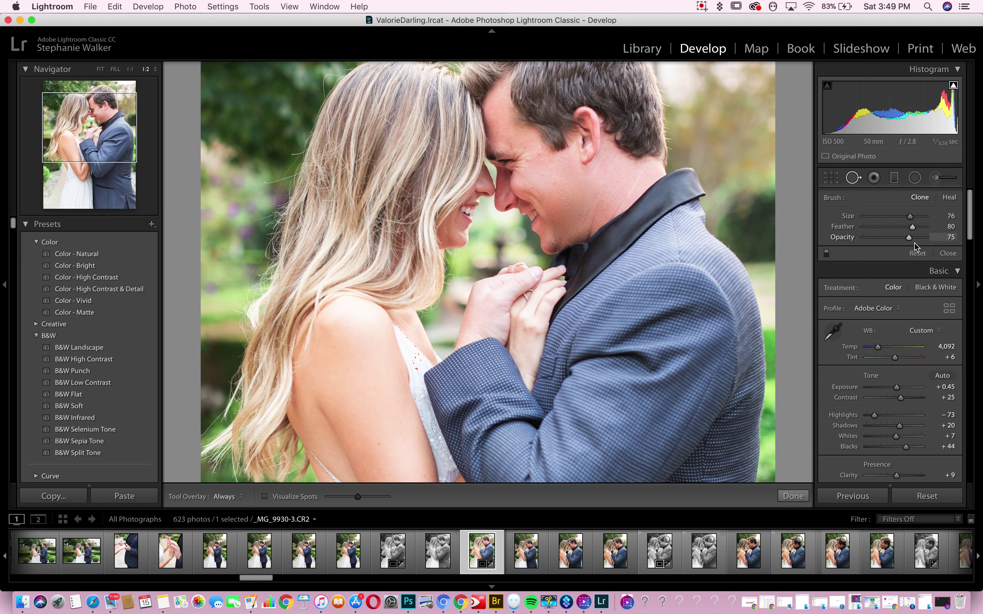
{"action": "left_click", "coordinate": [210, 286]}
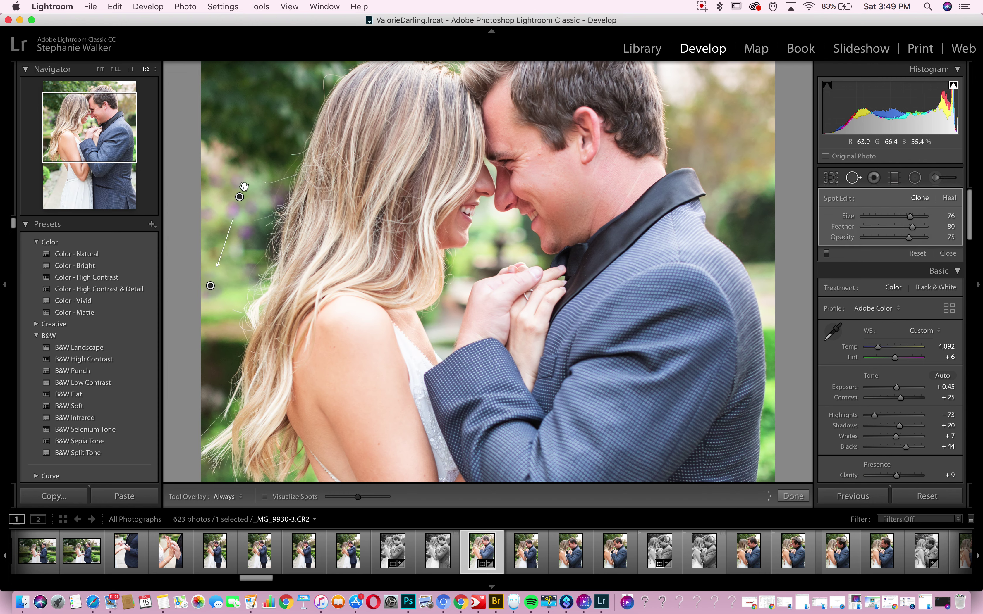
{"action": "left_click_drag", "start_coordinate": [210, 285], "coordinate": [228, 287]}
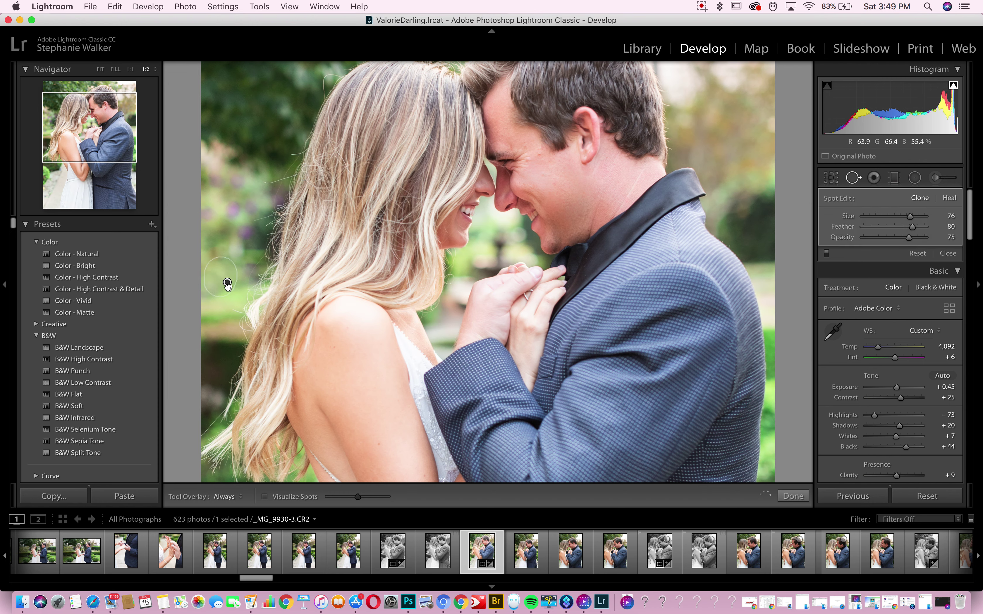
{"action": "left_click", "coordinate": [210, 211]}
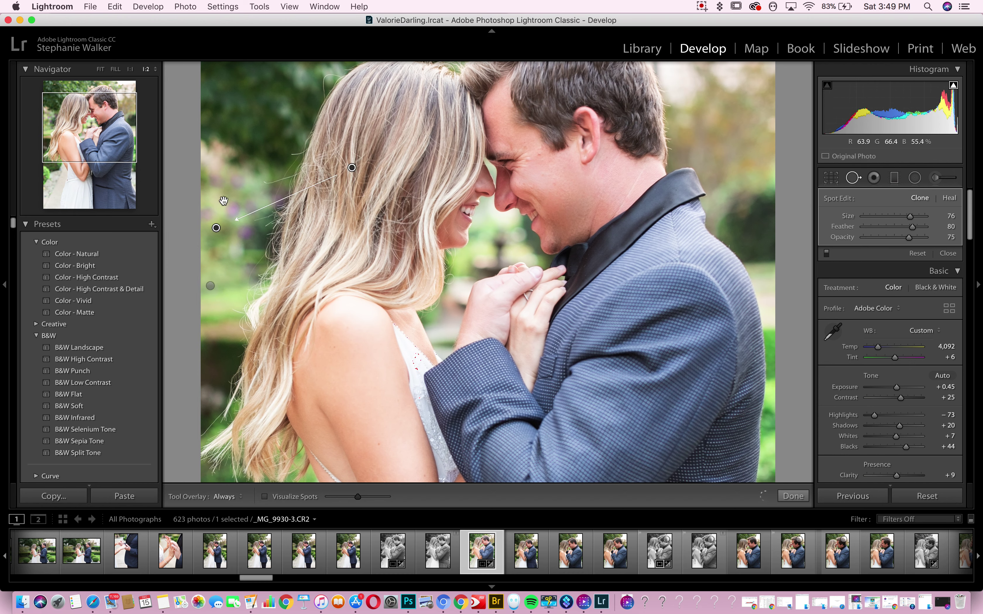
{"action": "left_click_drag", "start_coordinate": [327, 175], "coordinate": [235, 199]}
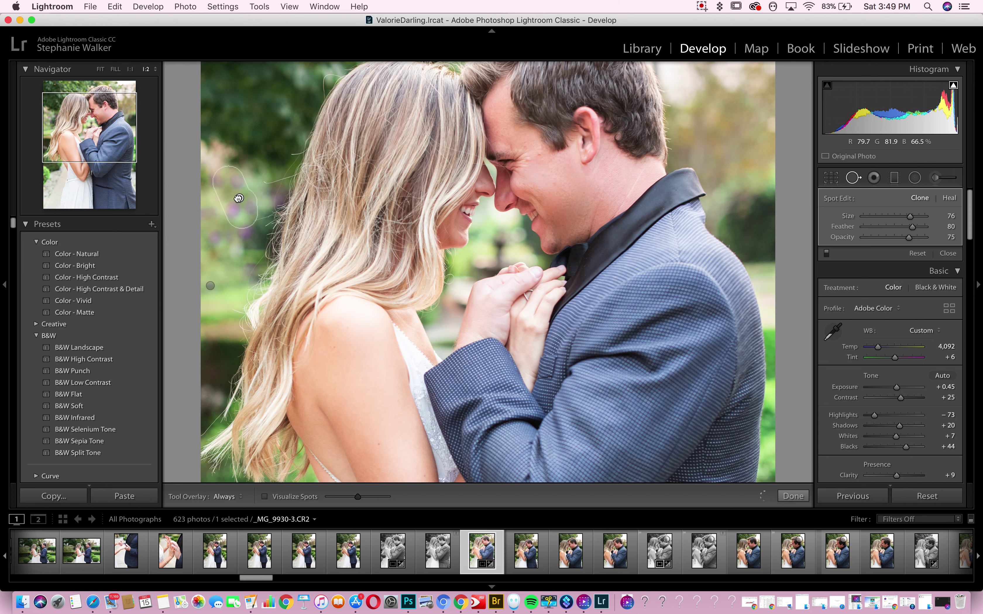
{"action": "key", "text": "Delete"}
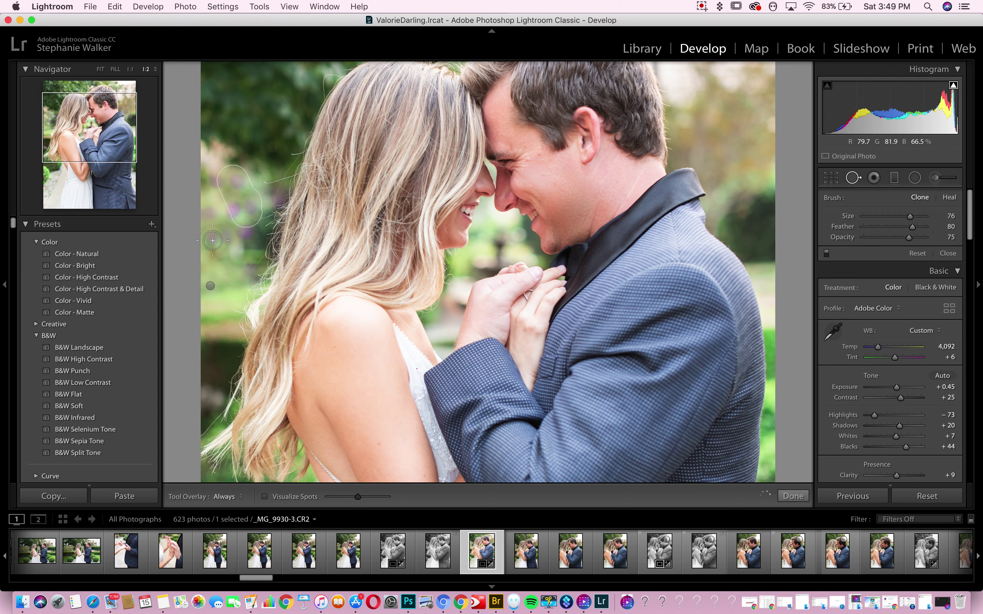
{"action": "left_click", "coordinate": [212, 235]}
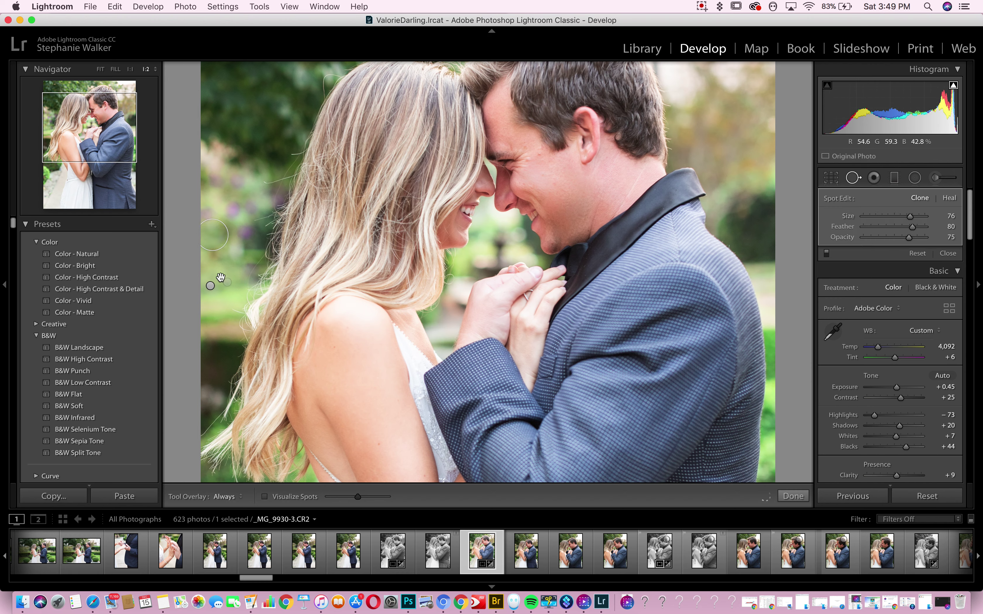
{"action": "key", "text": "Delete"}
Clone over the distracting background strip at the photo's edge beside the purple flowers, repositioning the sampled source area.
{"action": "left_click", "coordinate": [204, 222]}
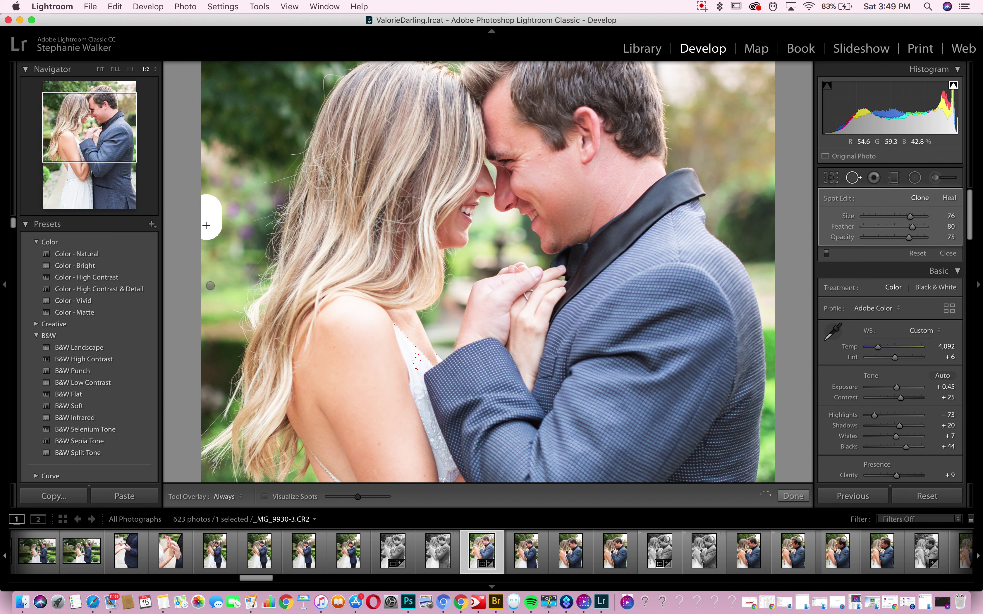
{"action": "mouse_move", "coordinate": [239, 209]}
{"action": "left_mouse_down"}
{"action": "mouse_move", "coordinate": [225, 244]}
{"action": "mouse_move", "coordinate": [213, 247]}
{"action": "left_mouse_up"}
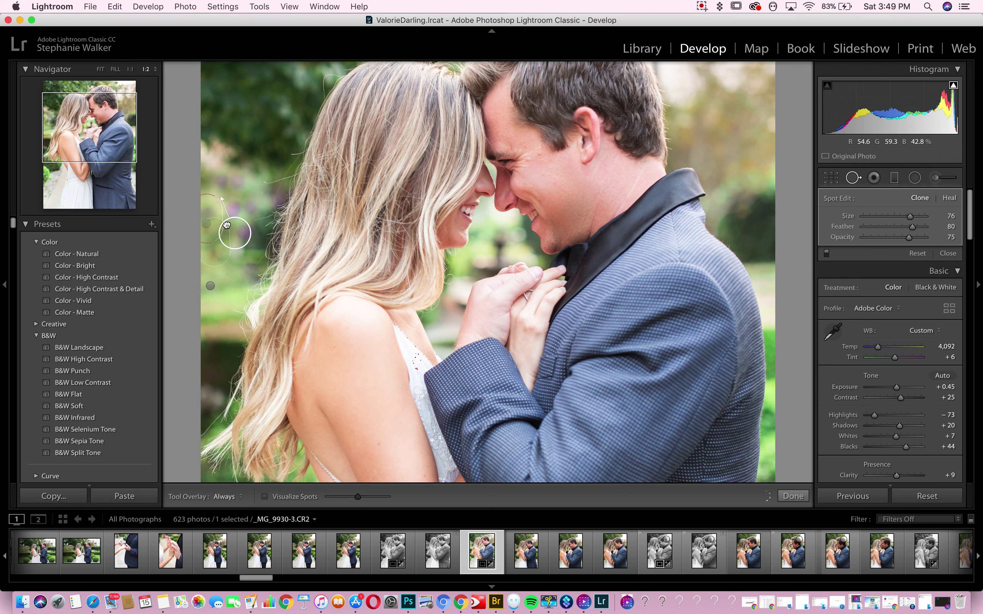
{"action": "left_click", "coordinate": [212, 285]}
{"action": "left_click", "coordinate": [215, 252]}
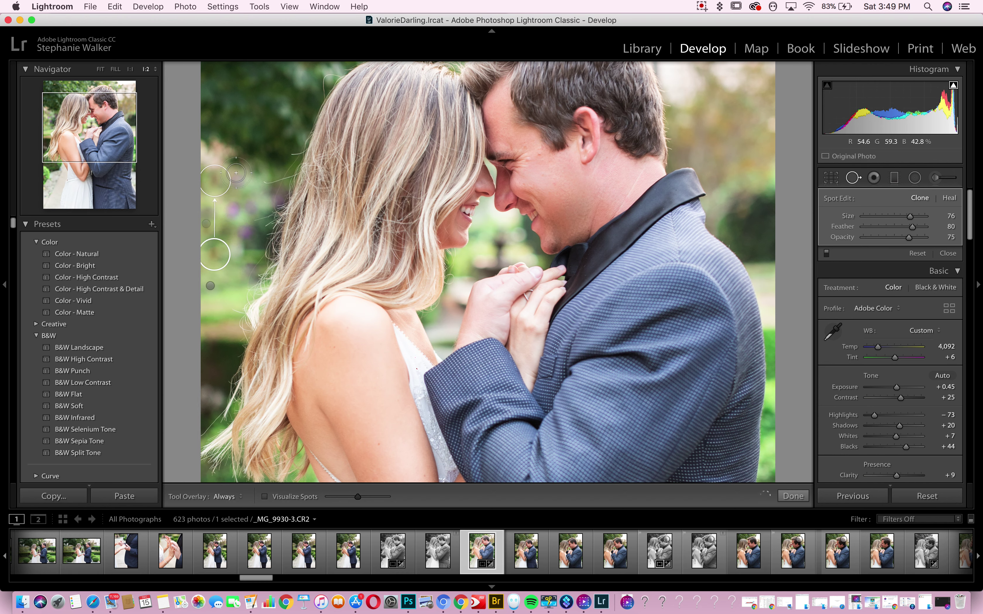
{"action": "key", "text": "Delete"}
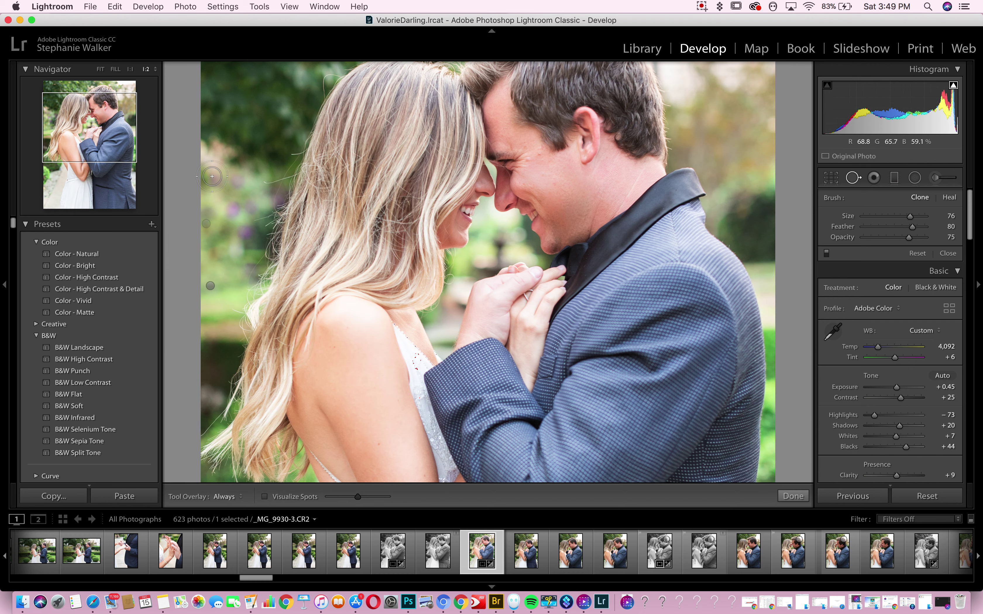
Clone out two background spots above the purple flowers, sampling the second from the greenery below them.
{"action": "left_click_drag", "start_coordinate": [212, 176], "coordinate": [212, 183]}
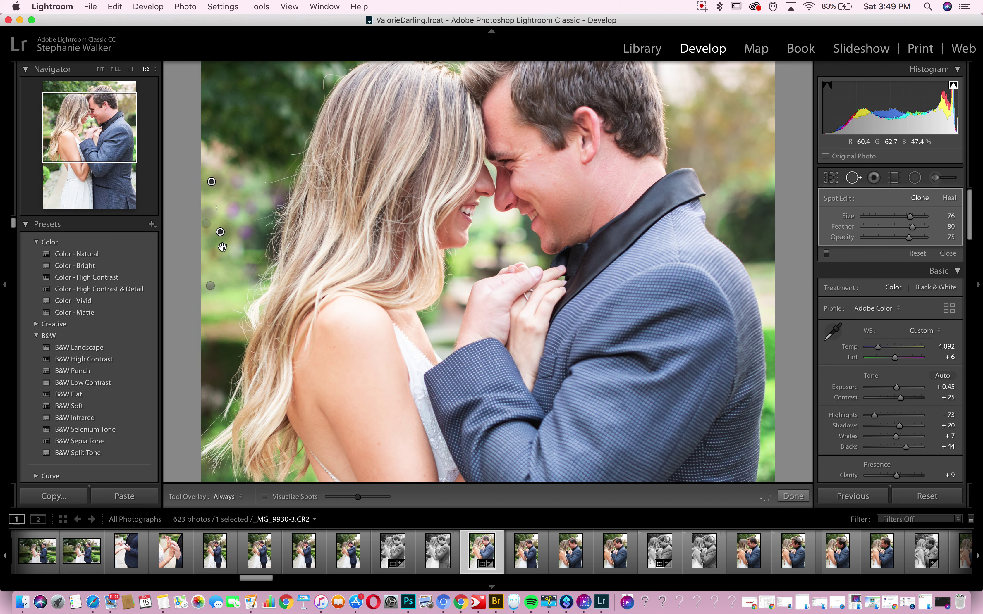
{"action": "left_click", "coordinate": [238, 178]}
{"action": "left_click_drag", "start_coordinate": [254, 262], "coordinate": [220, 265]}
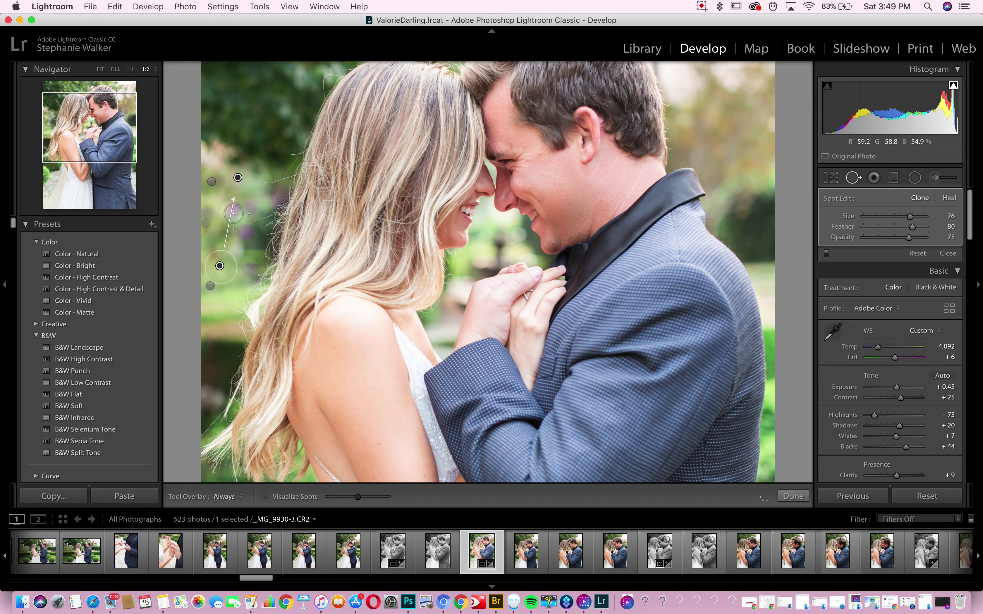
Delete a trial clone stroke, clone out the purple flower nearest the woman's hair using greenery from the photo's edge, and finish spot removal.
{"action": "mouse_move", "coordinate": [234, 208]}
{"action": "left_mouse_down"}
{"action": "mouse_move", "coordinate": [248, 213]}
{"action": "mouse_move", "coordinate": [224, 209]}
{"action": "left_mouse_up"}
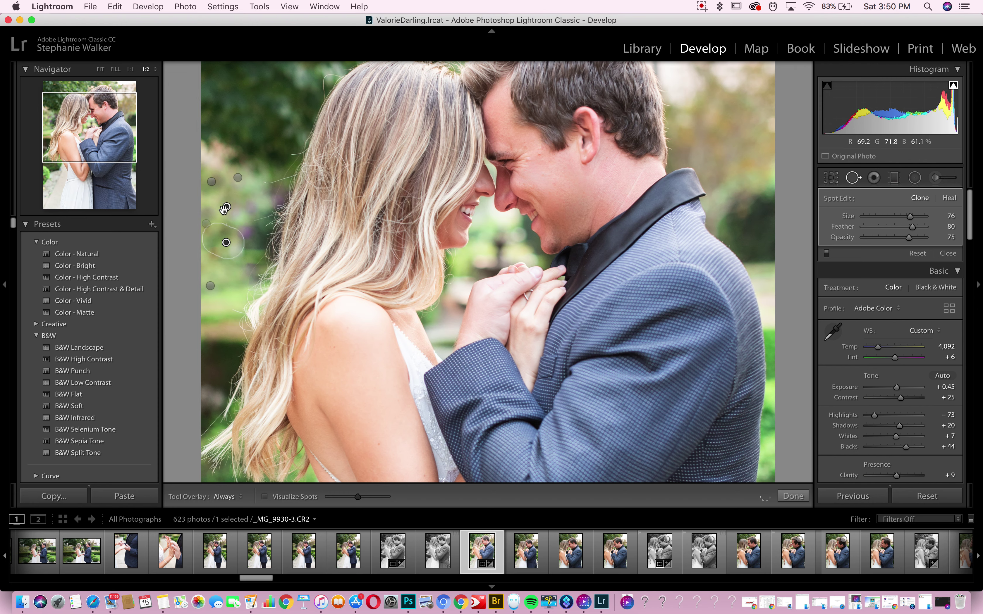
{"action": "key", "text": "BackSpace"}
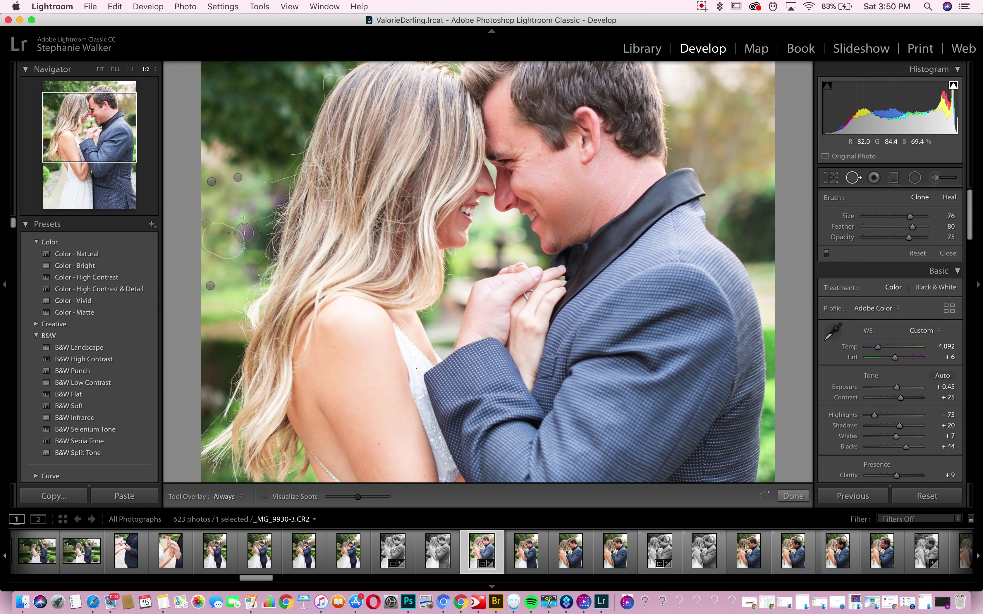
{"action": "left_click", "coordinate": [243, 234]}
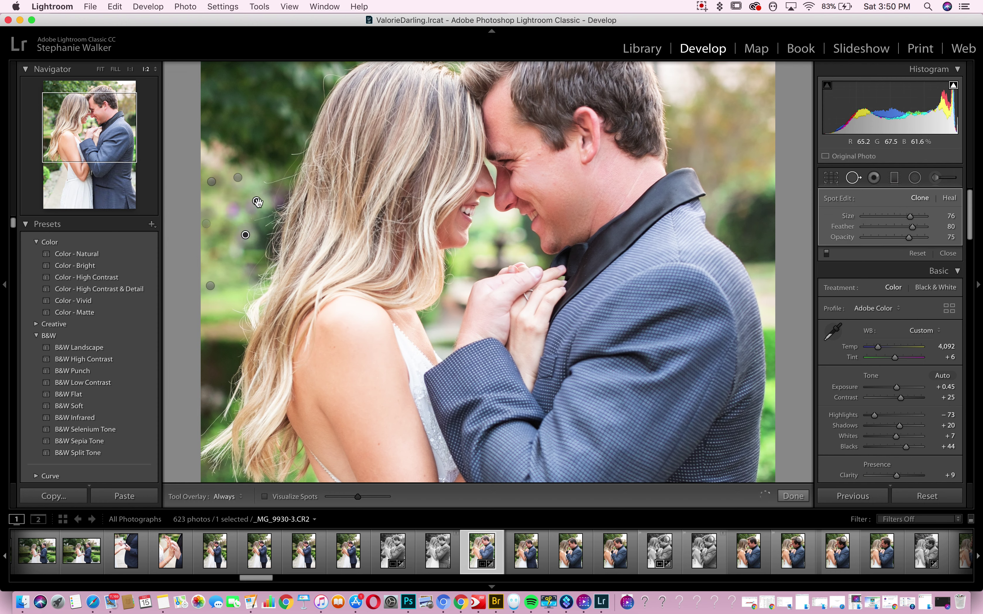
{"action": "left_click_drag", "start_coordinate": [257, 202], "coordinate": [215, 261]}
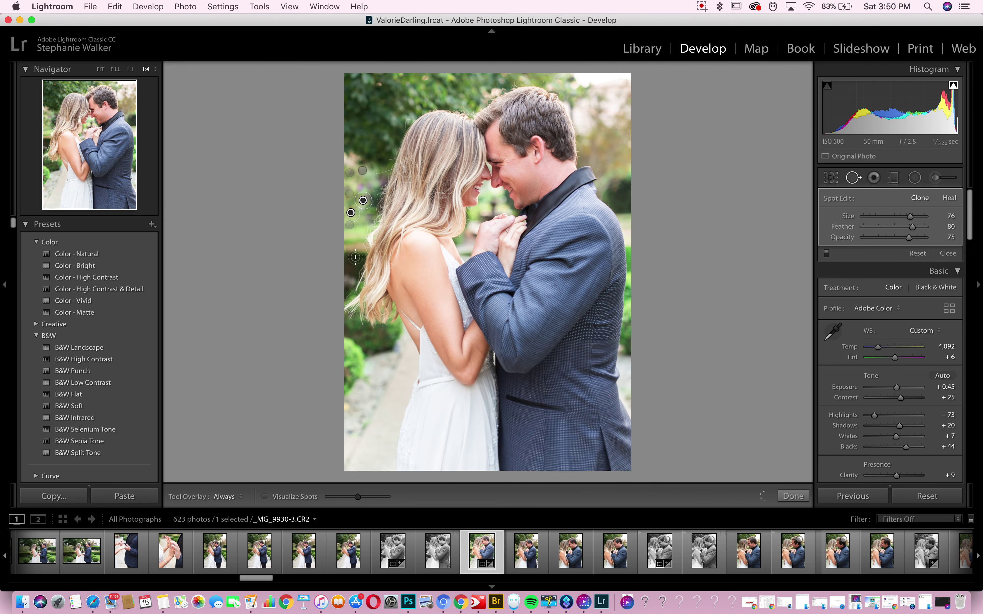
{"action": "key", "text": "super+minus"}
{"action": "left_click", "coordinate": [793, 496]}
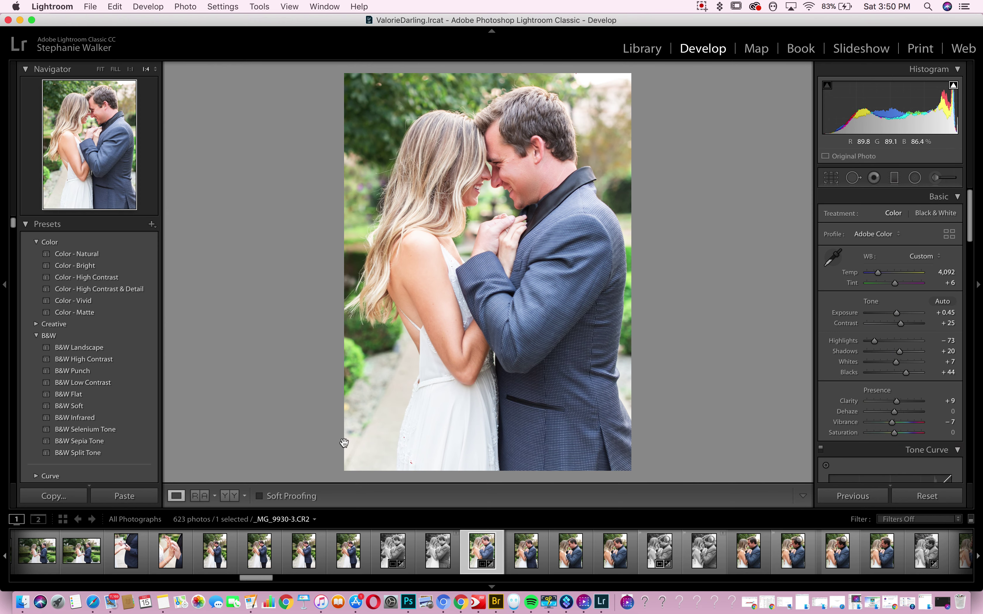
Compare the original and edited portrait side by side in the Before and After view.
{"action": "left_click", "coordinate": [230, 498]}
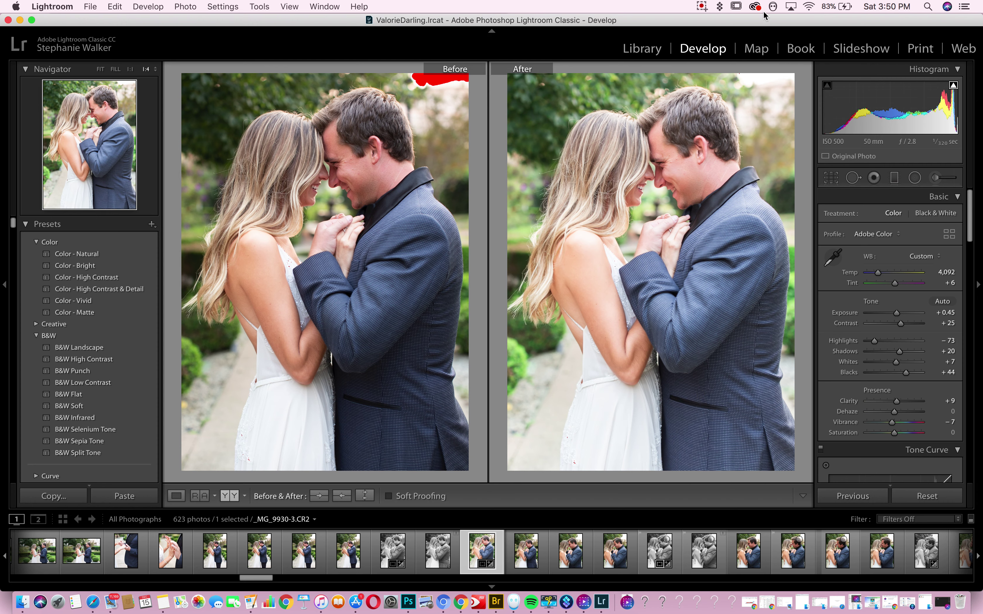
{"action": "left_click", "coordinate": [701, 7]}
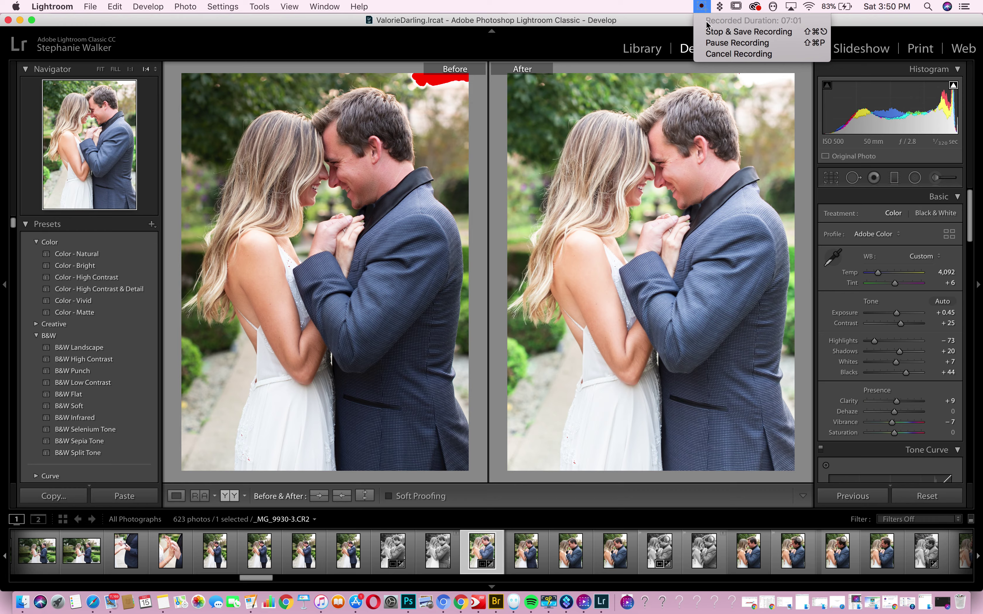